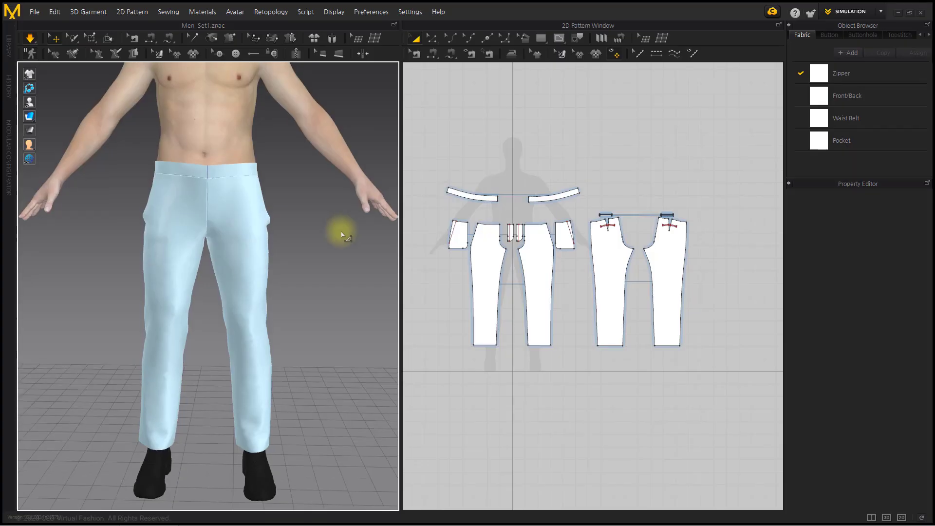
Select all the trouser patterns and move them aside, clear of the avatar silhouette in the 2D layout
middle_drag(340, 232, 350, 324)
scroll(347, 303, down, 1)
middle_drag(623, 237, 630, 273)
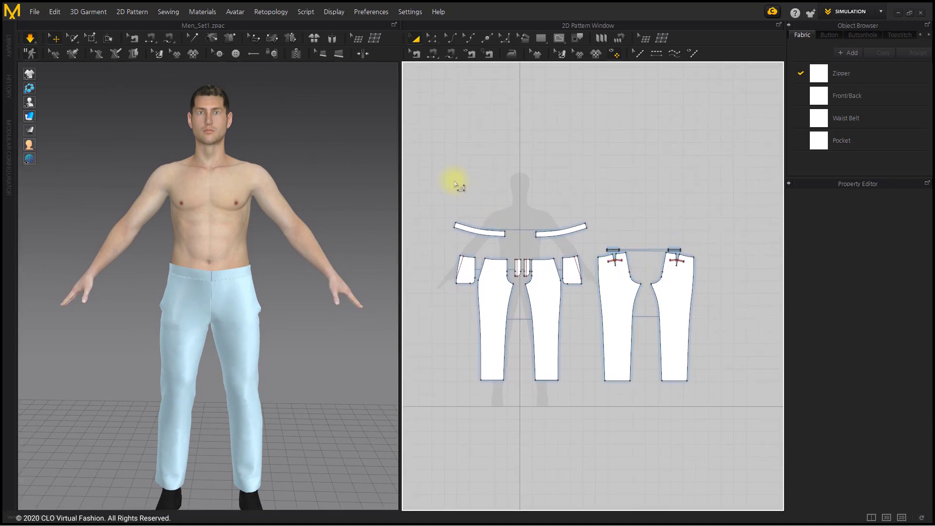
drag(712, 417, 715, 420)
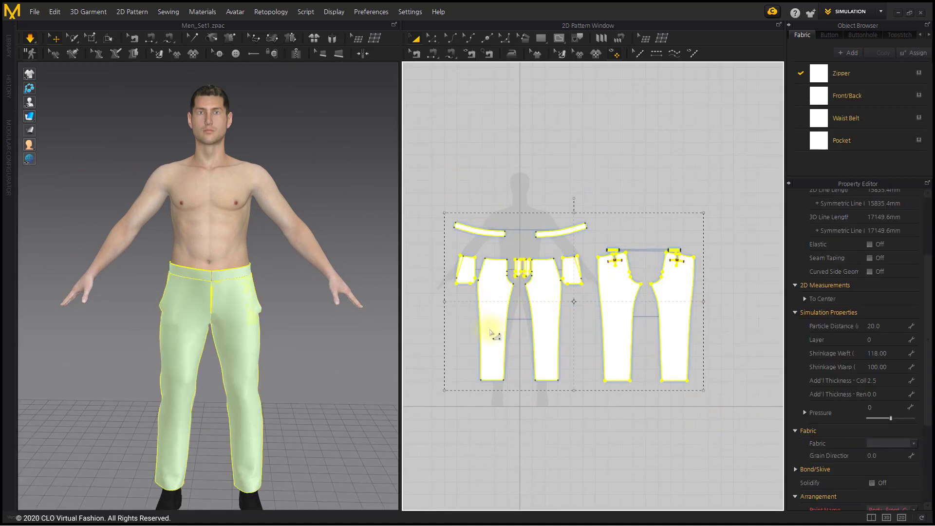
drag(489, 333, 734, 336)
click(622, 362)
scroll(519, 254, up, 2)
middle_drag(520, 254, 560, 231)
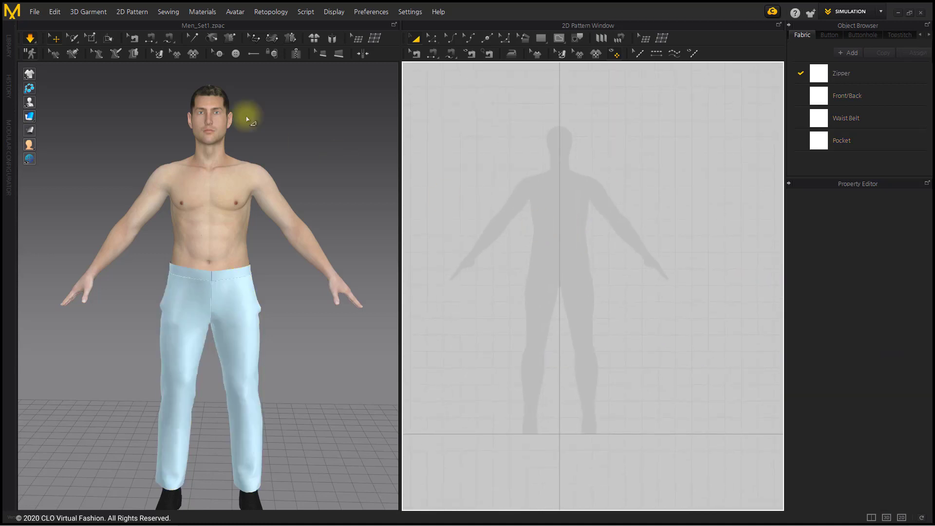
Stop the simulation and load the Basic shirt block from the Man > Shirts modules of the Modular Configurator
click(29, 38)
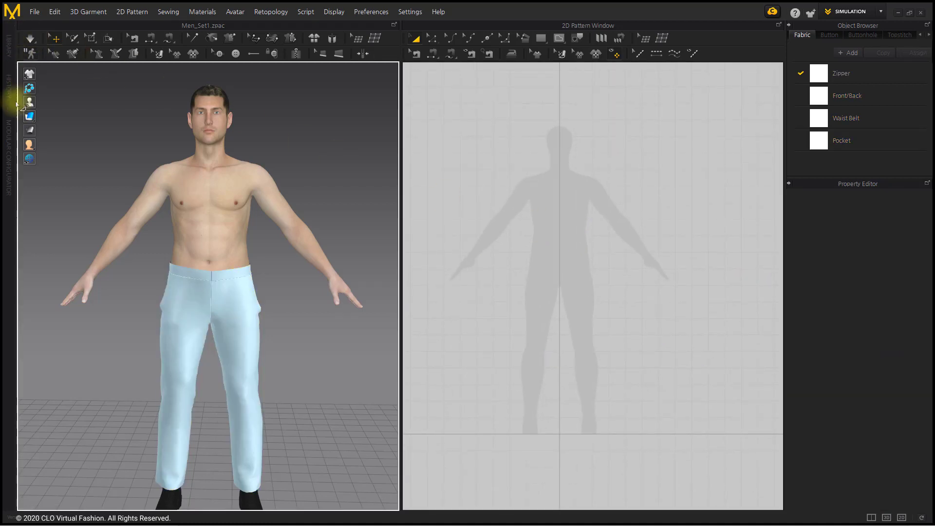
click(9, 161)
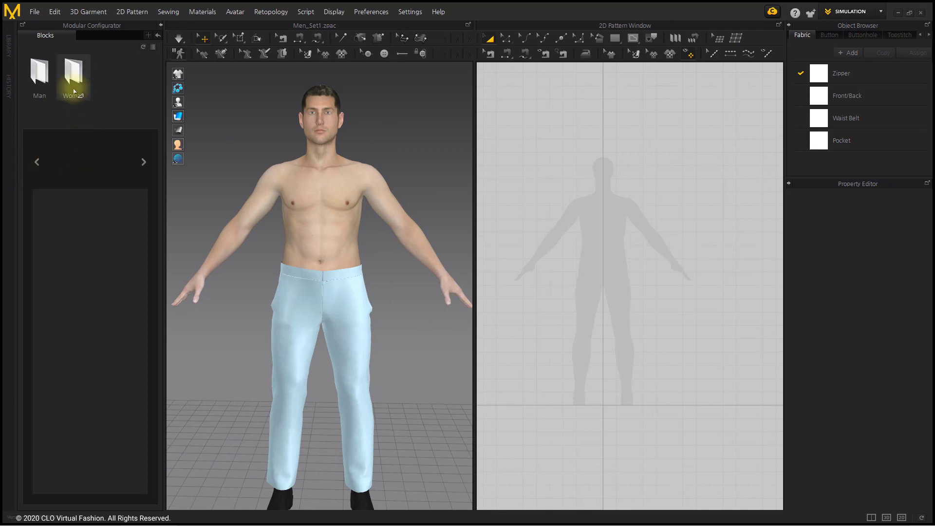
double_click(47, 79)
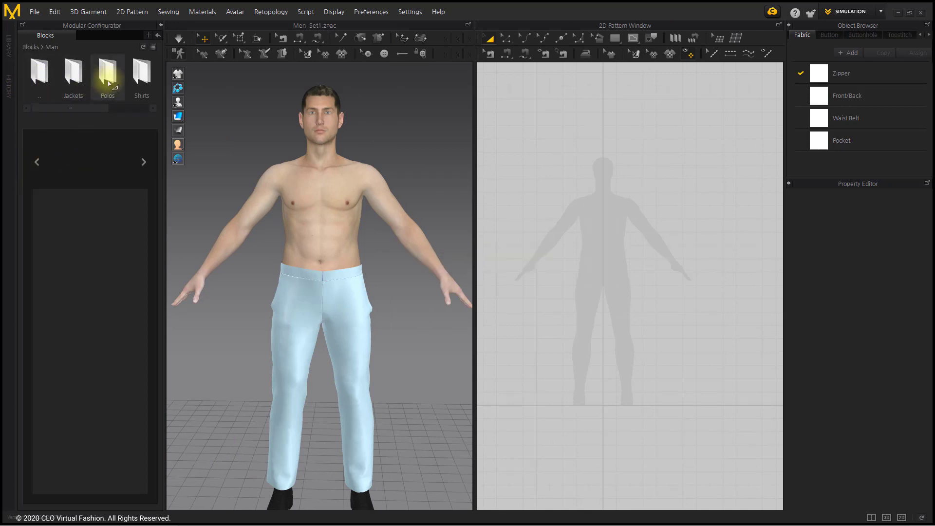
drag(90, 111, 118, 109)
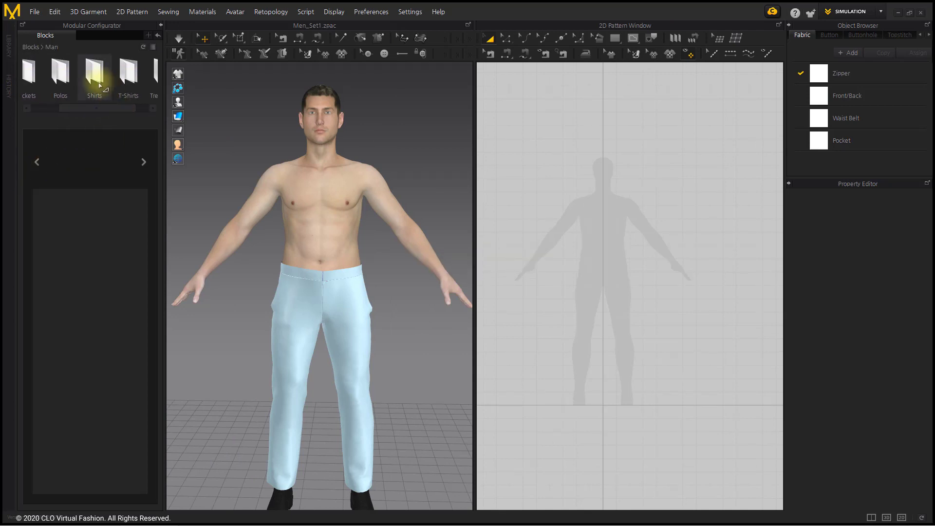
double_click(94, 75)
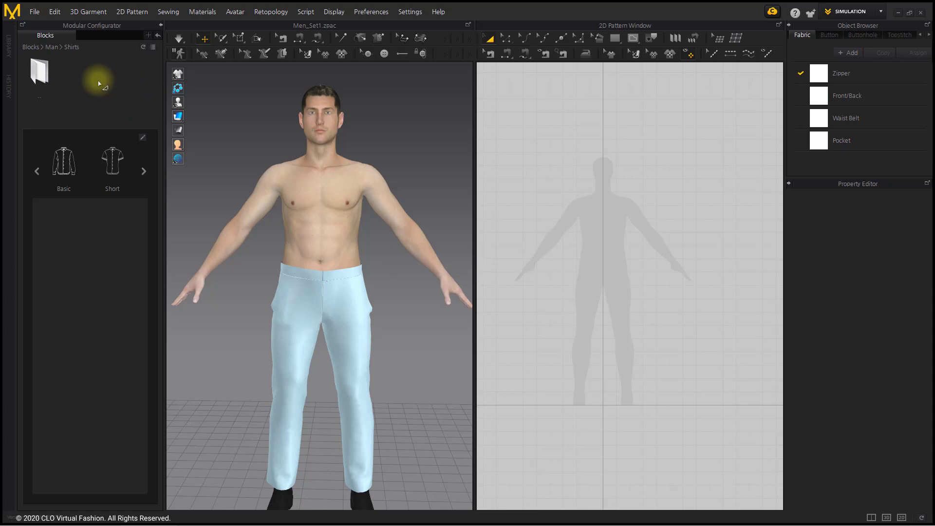
click(67, 162)
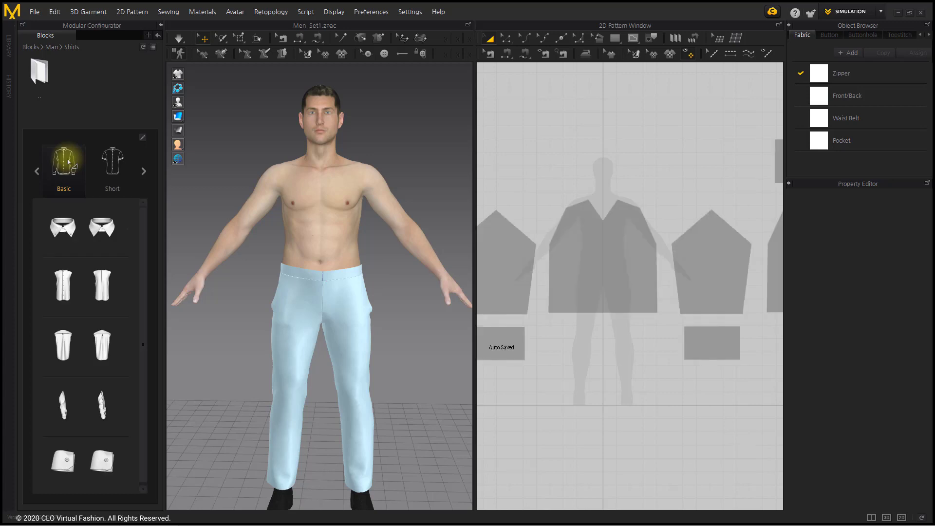
Add the second collar module to the Basic shirt block
mouse_move(64, 255)
mouse_move(61, 253)
mouse_down()
mouse_move(121, 255)
mouse_move(58, 252)
mouse_up()
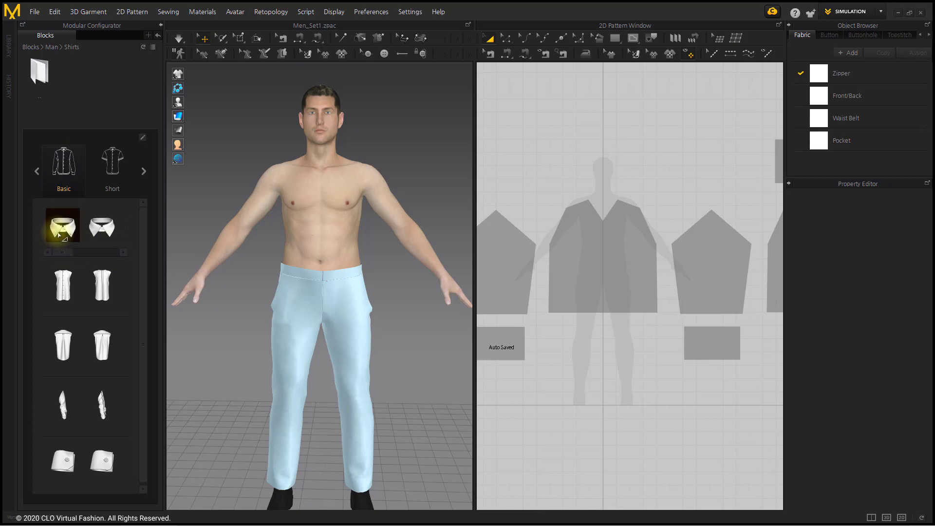
click(104, 232)
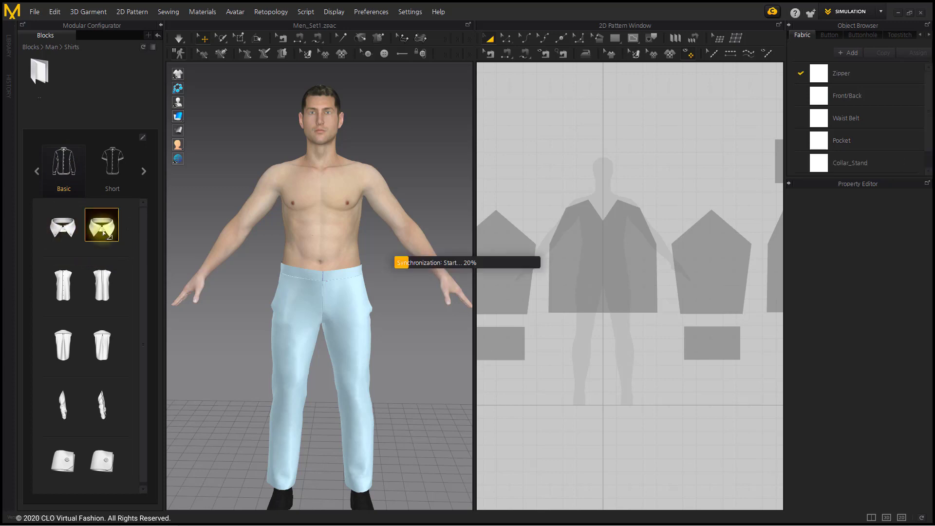
scroll(290, 188, down, 1)
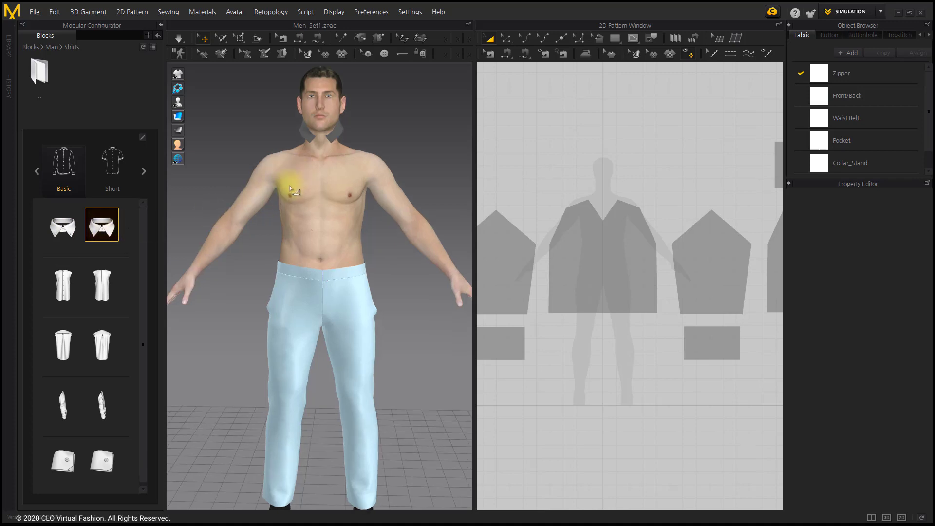
middle_drag(290, 188, 293, 207)
middle_drag(676, 200, 584, 222)
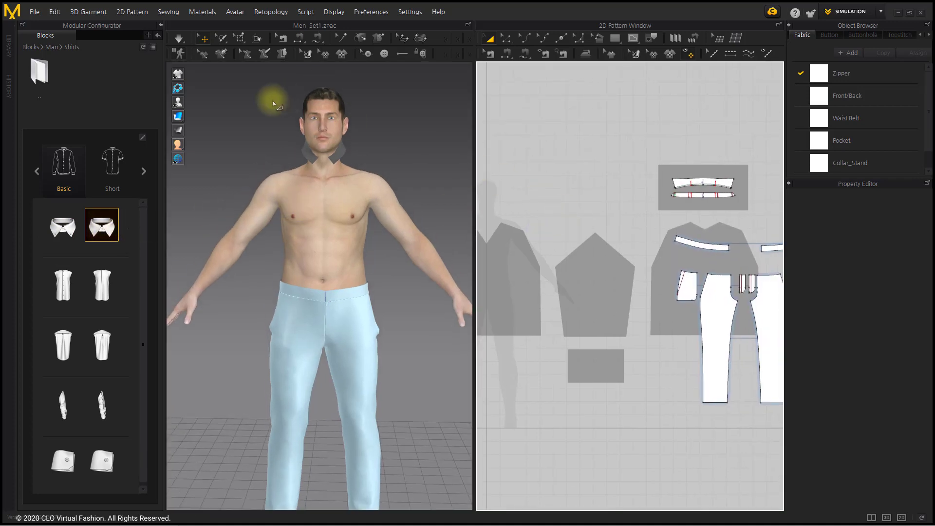
Hide the avatar and change the 3D garment's surface display style for a clearer look at the collar
click(188, 99)
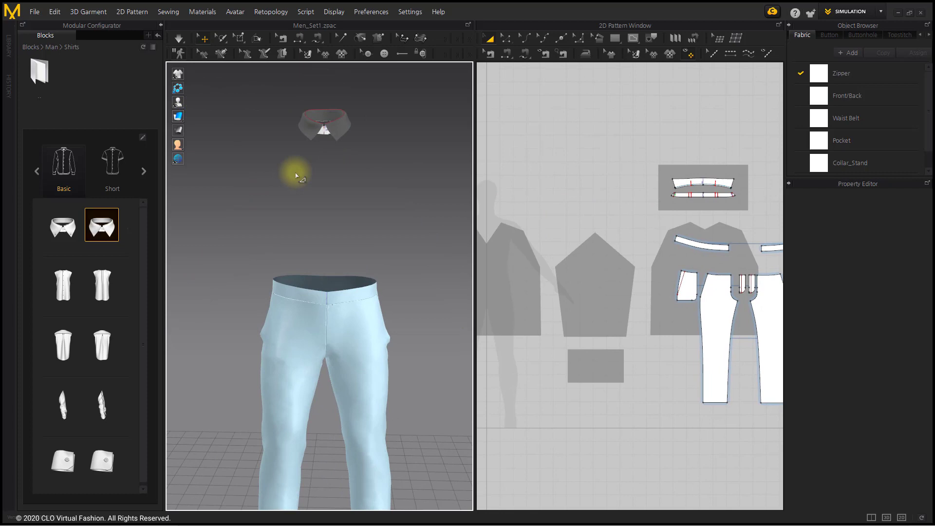
mouse_move(282, 229)
right_down()
mouse_move(336, 229)
mouse_move(346, 250)
right_up()
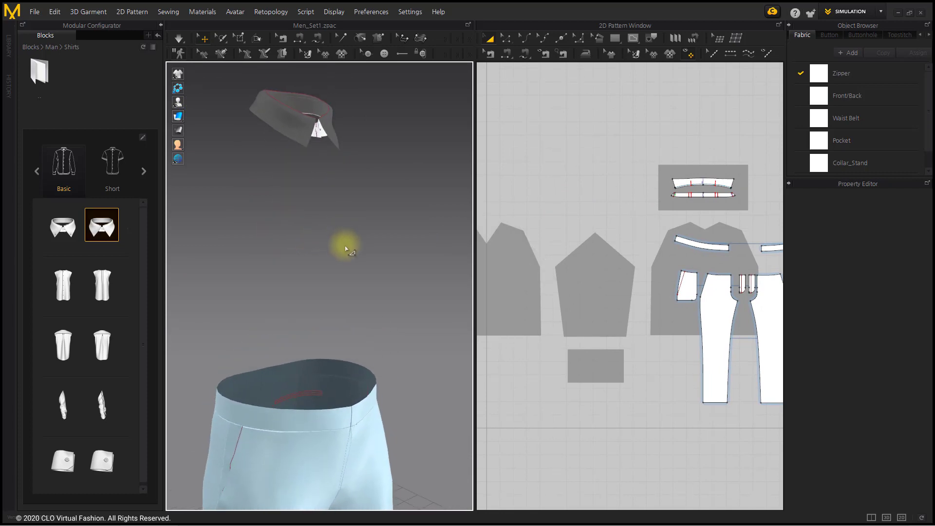
click(192, 117)
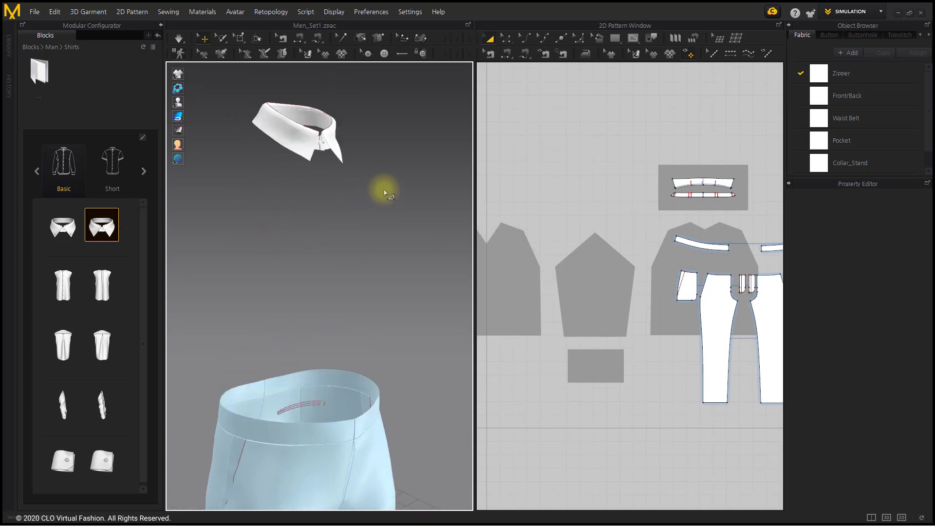
mouse_move(384, 194)
right_down()
mouse_move(299, 192)
mouse_move(330, 188)
right_up()
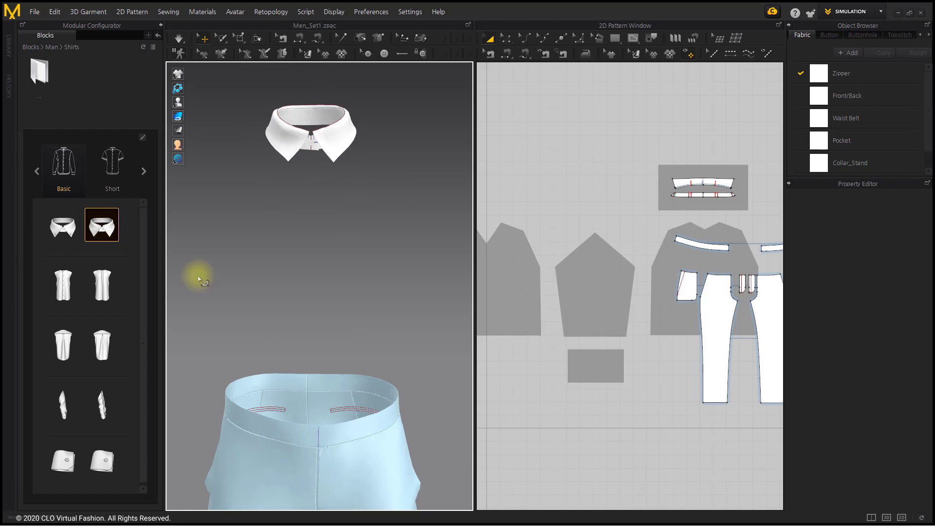
Add the last front bodice module from the front options to the shirt
mouse_move(82, 317)
drag(69, 312, 92, 315)
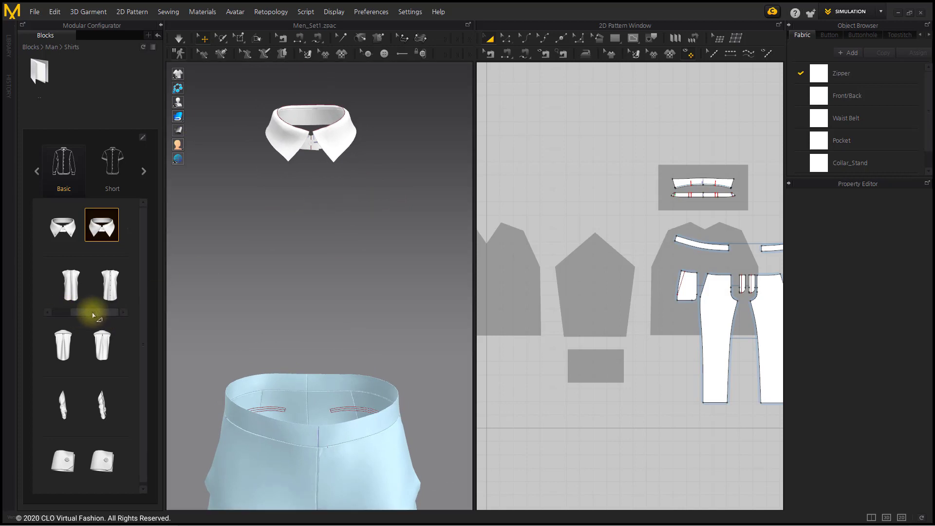
click(116, 290)
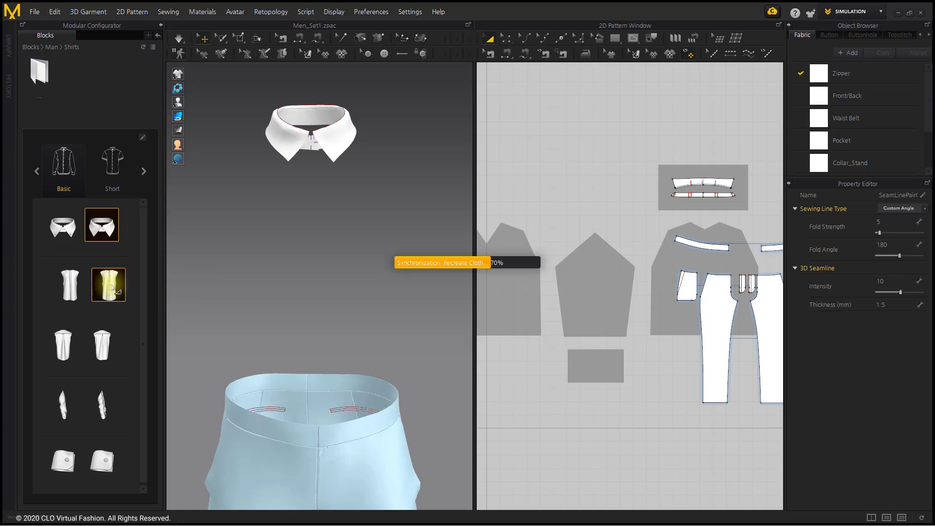
right_drag(382, 300, 241, 308)
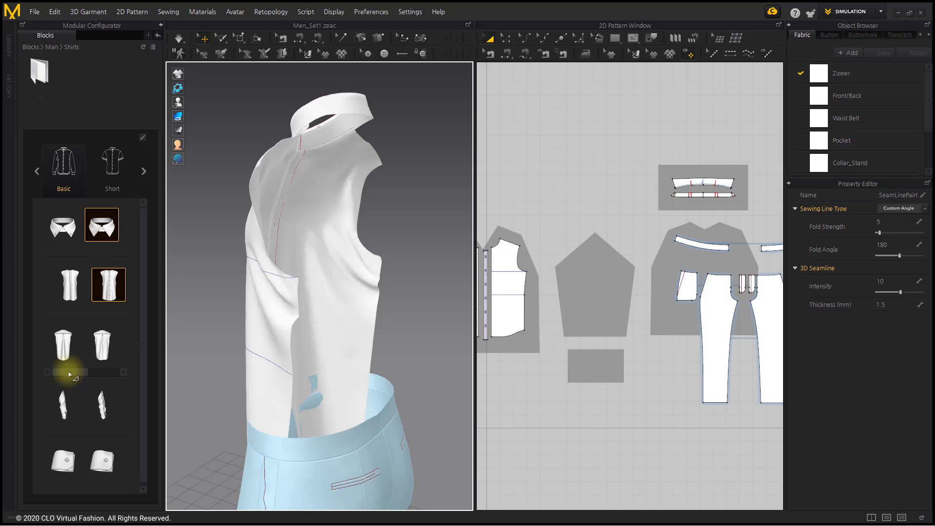
Add the yoked back bodice module, the second-to-last of the back options, to the shirt
drag(67, 372, 105, 373)
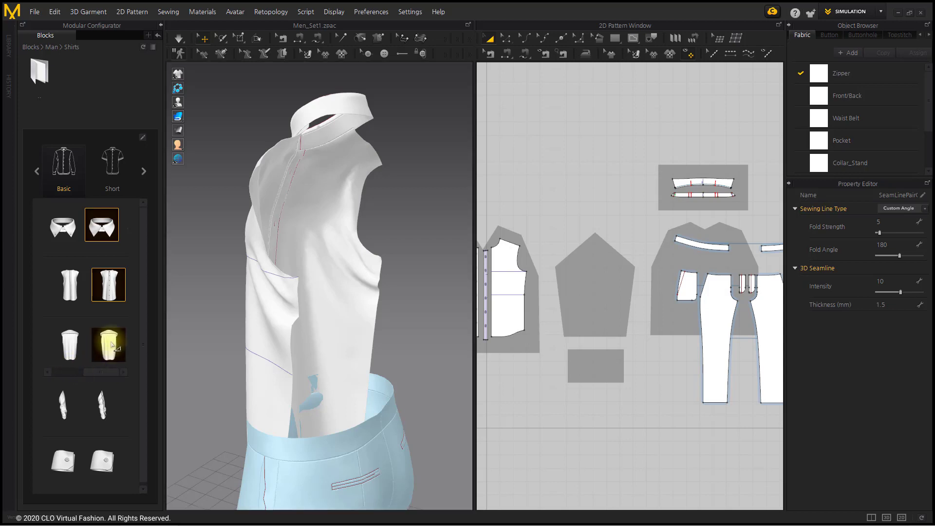
click(81, 344)
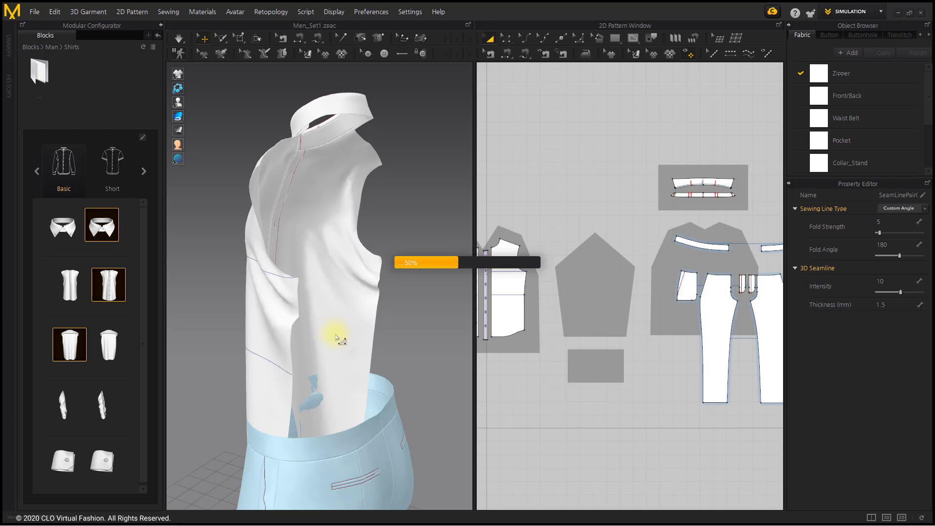
right_drag(365, 343, 390, 328)
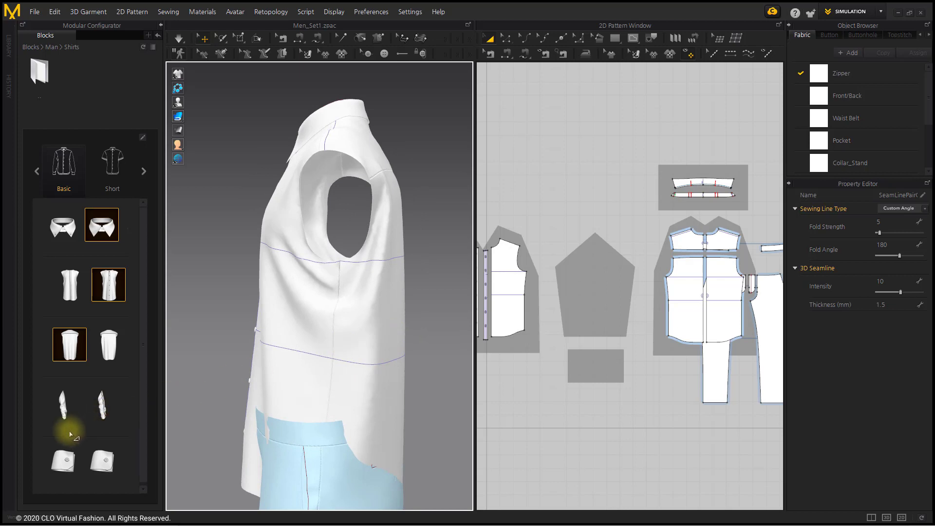
Add the first long sleeve module to the shirt
click(64, 403)
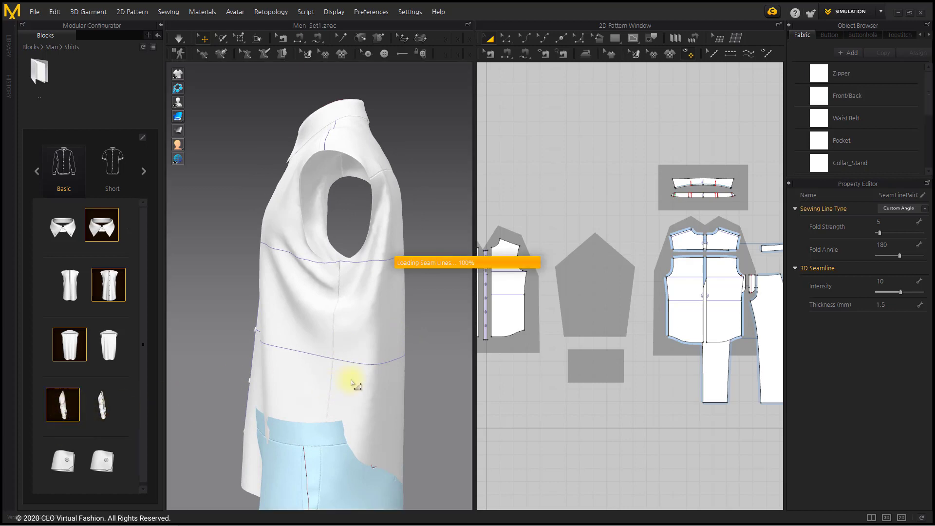
scroll(352, 371, down, 2)
middle_drag(351, 367, 356, 326)
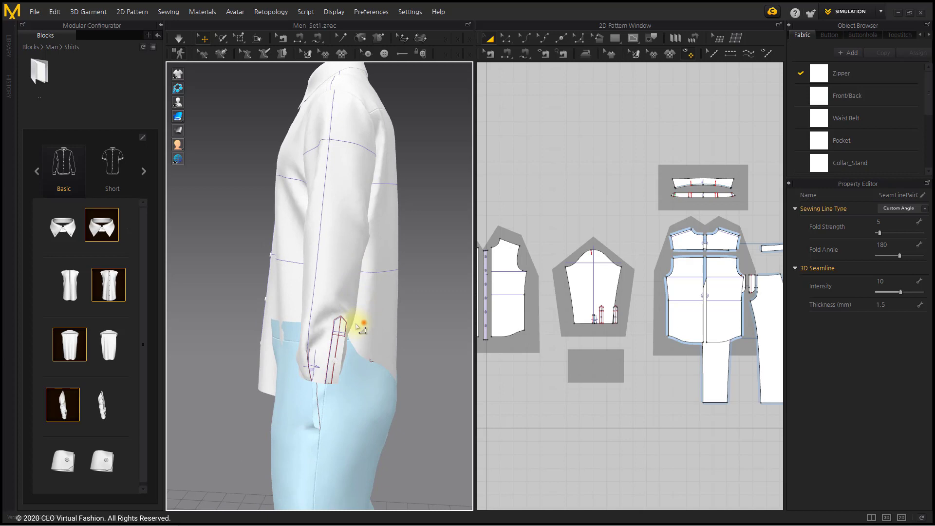
mouse_move(360, 328)
right_down()
mouse_move(200, 323)
mouse_move(258, 331)
mouse_move(328, 319)
mouse_move(355, 328)
right_up()
Compare the cuff modules and add the second cuff to the sleeves
click(63, 457)
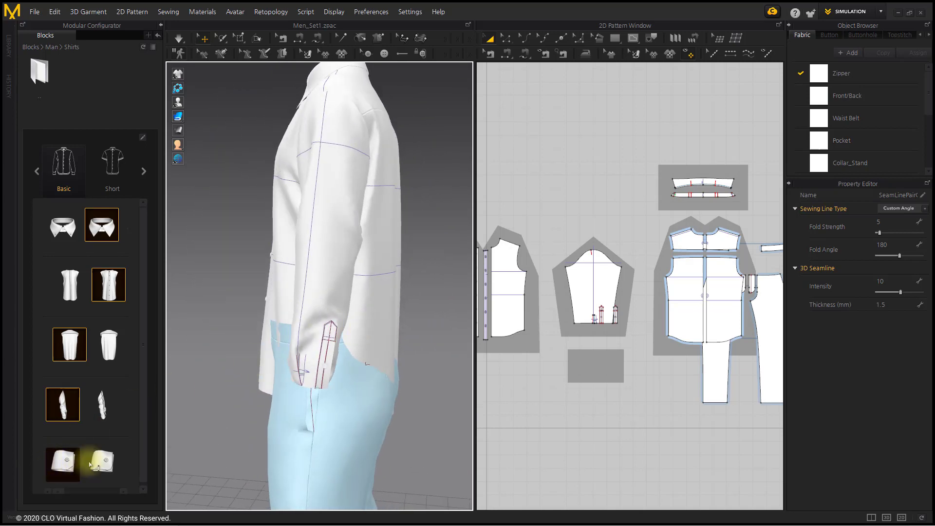
drag(62, 492, 73, 493)
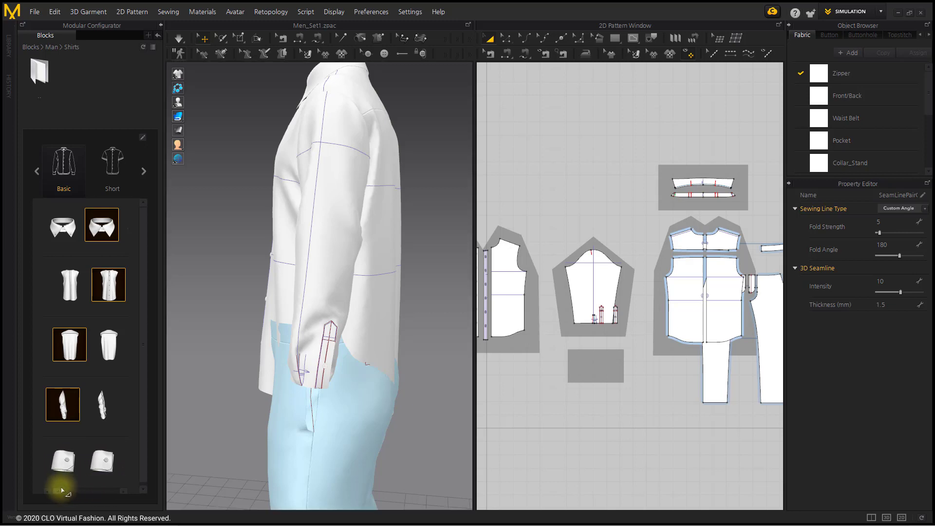
click(100, 461)
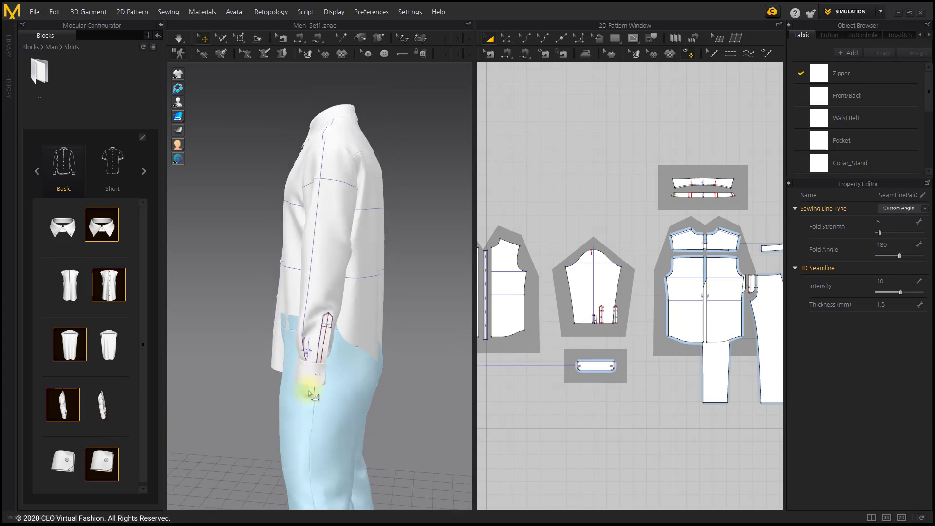
Show the avatar again and close the Modular Configurator
right_drag(302, 368, 422, 375)
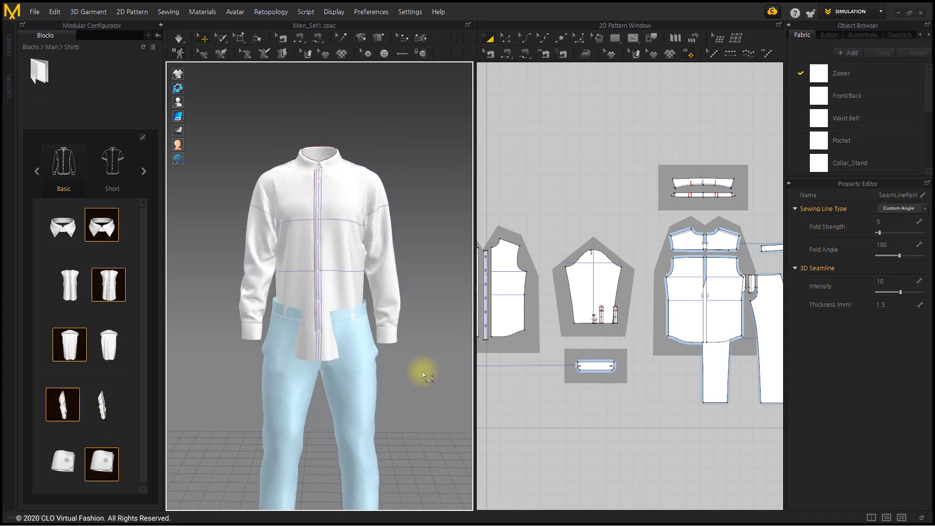
click(178, 88)
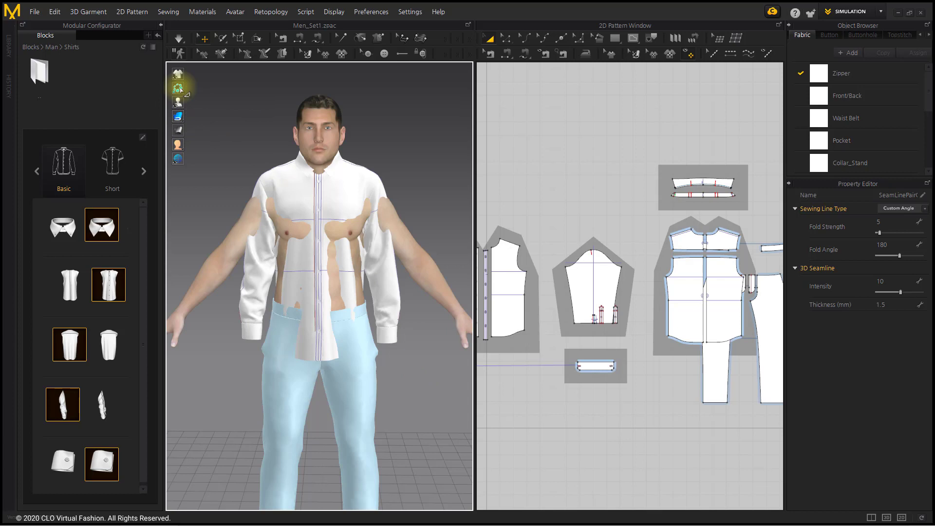
click(163, 25)
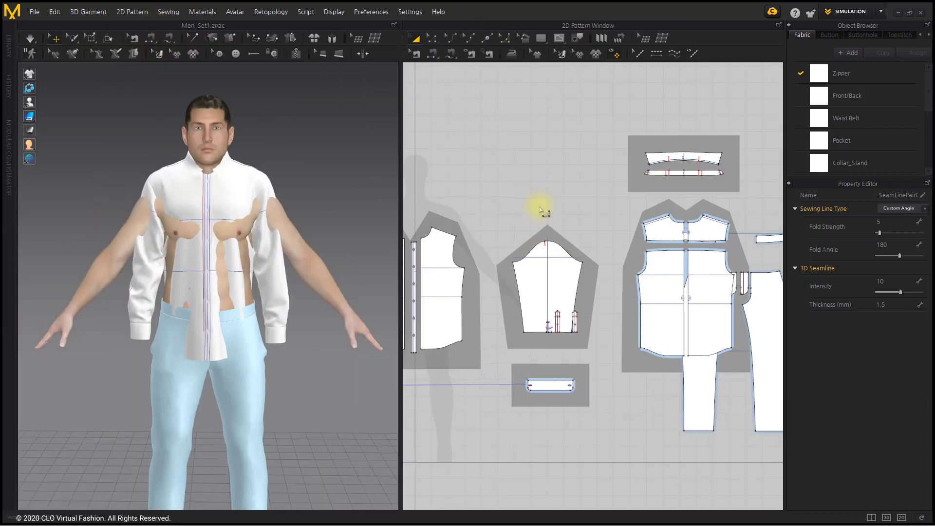
Select all the shirt pattern pieces, including the collar and yoked back, and move them above the trouser patterns in the 2D layout
scroll(555, 169, down, 2)
middle_drag(559, 170, 657, 191)
scroll(657, 191, down, 1)
drag(438, 165, 656, 367)
shift+drag(655, 135, 733, 224)
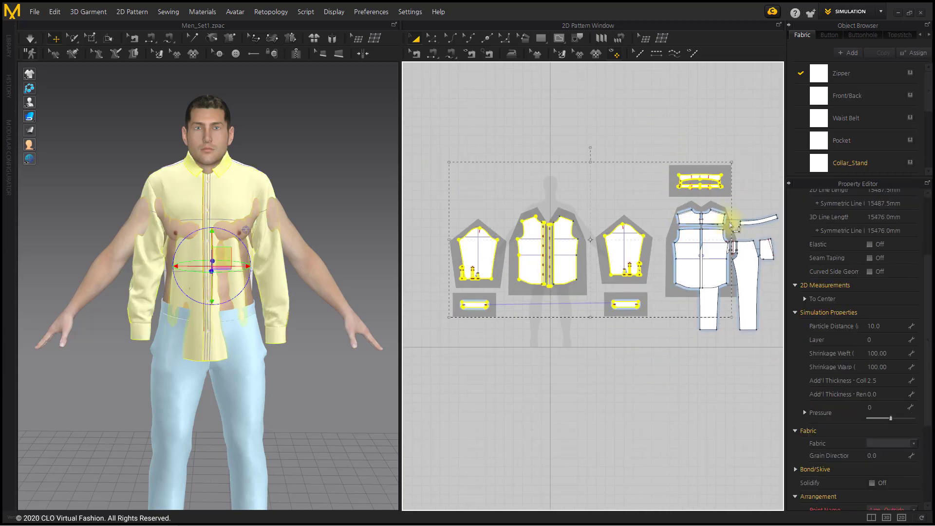
scroll(709, 225, up, 5)
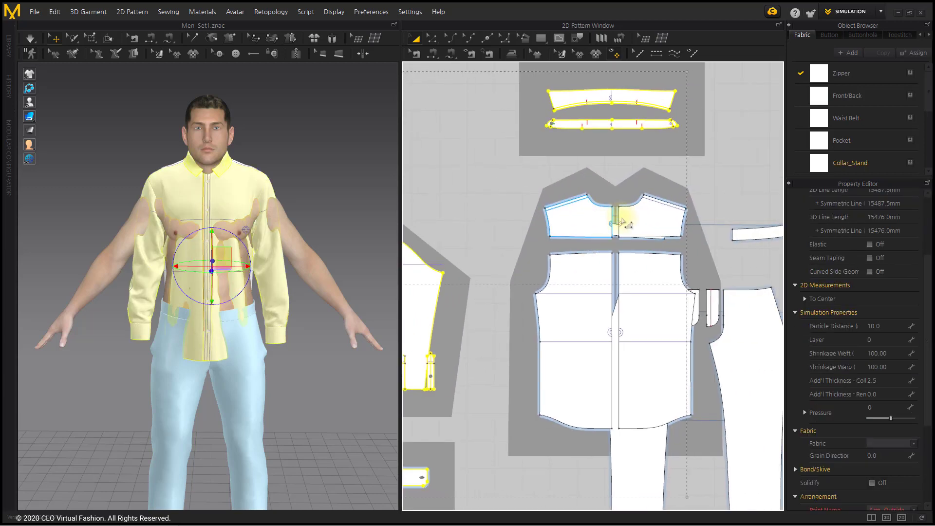
shift+click(609, 220)
shift+click(652, 222)
shift+click(564, 304)
shift+click(625, 319)
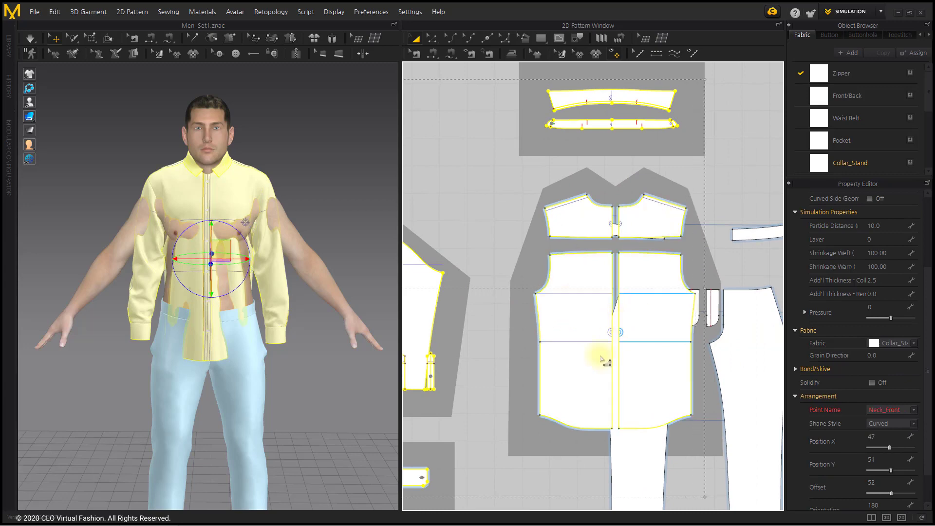
scroll(605, 362, down, 5)
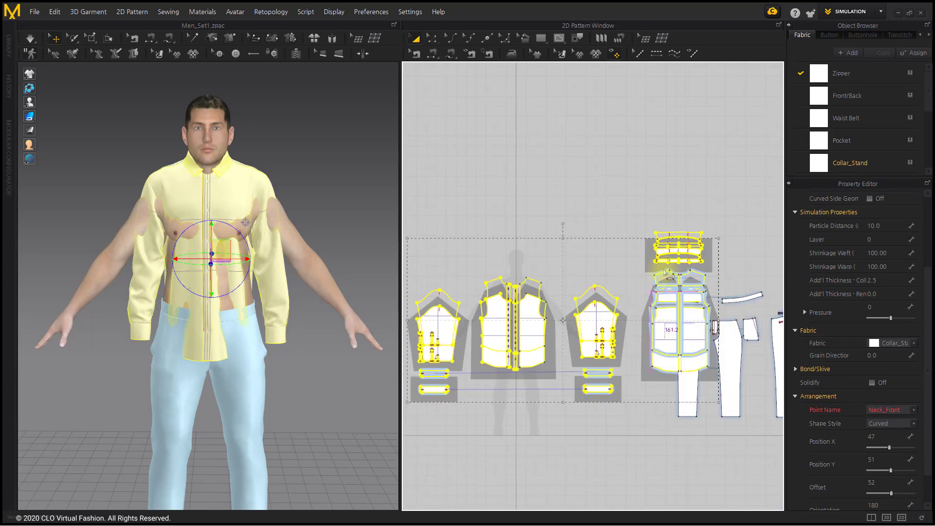
drag(665, 361, 663, 237)
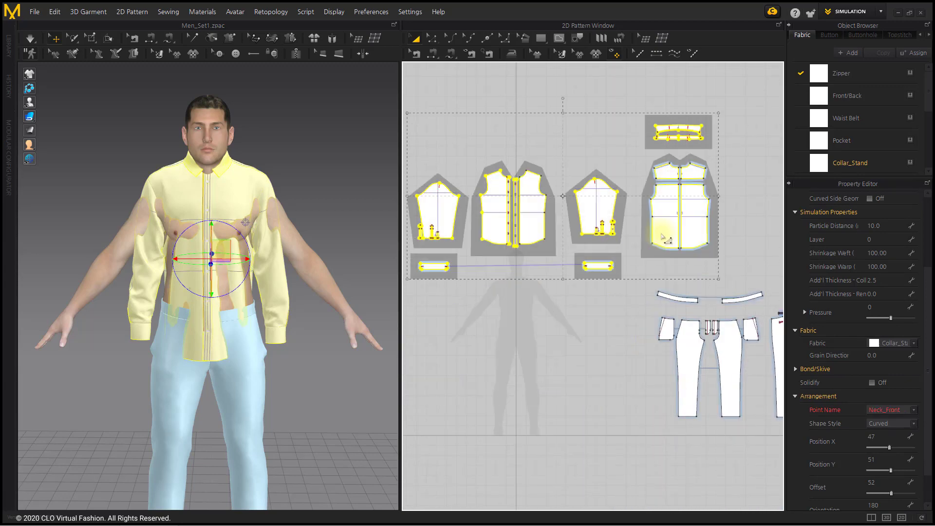
Remove the modular relationship from the patterns
right_click(649, 288)
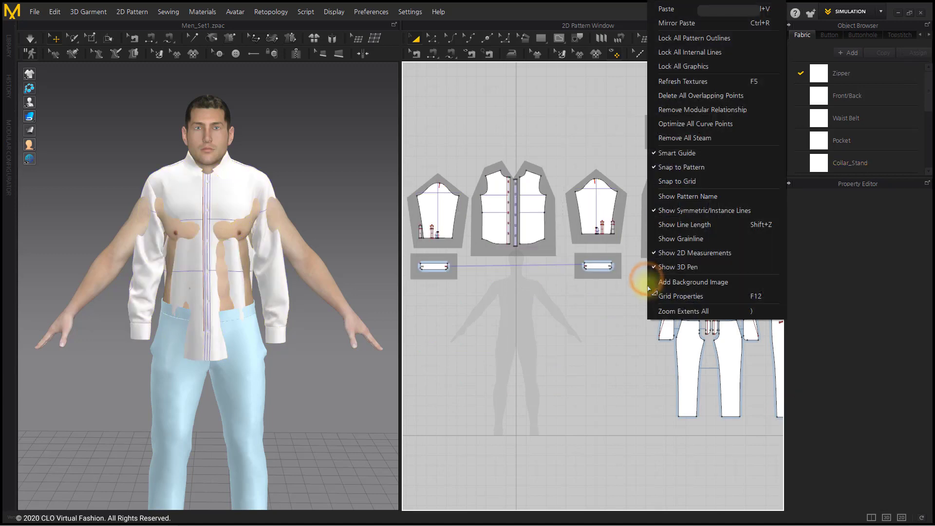
click(690, 110)
click(444, 296)
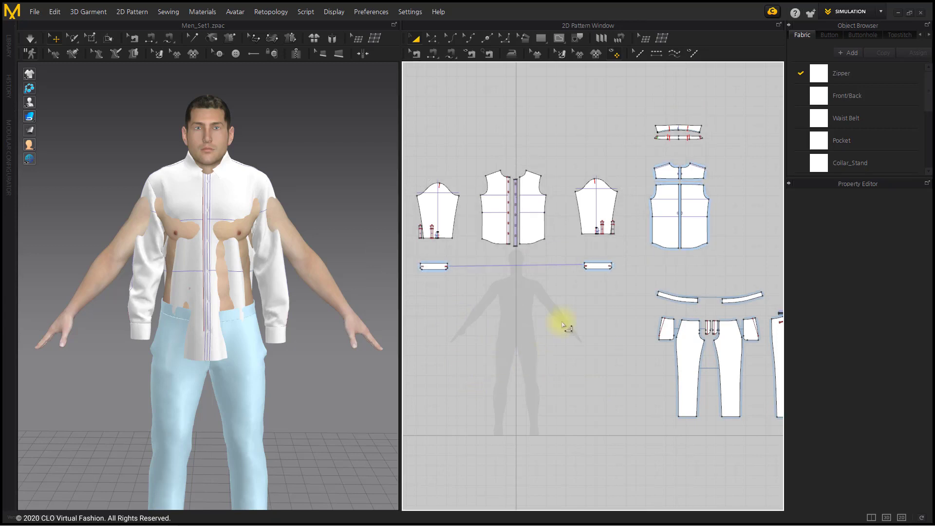
right_drag(564, 325, 580, 371)
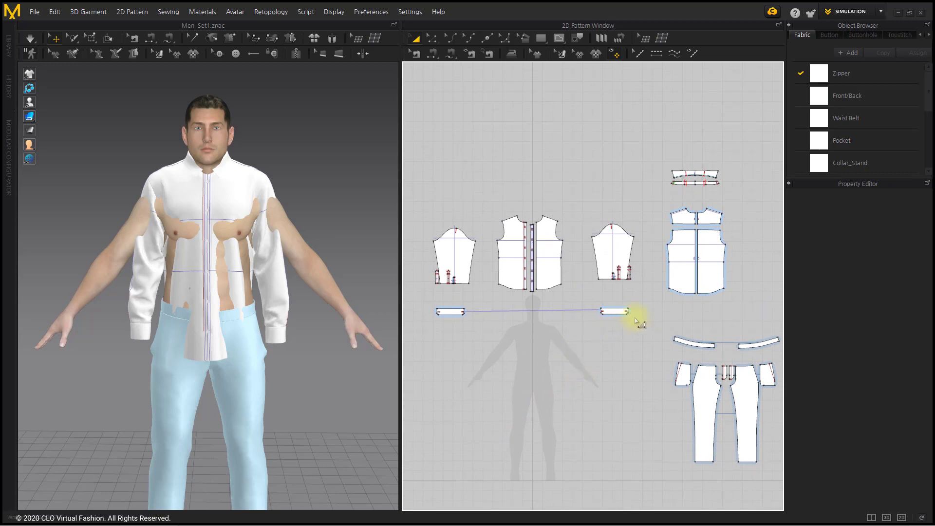
Move and rotate the sleeve and cuff on the avatar's left side so they follow the raised left arm
drag(584, 188, 584, 186)
scroll(305, 301, up, 2)
middle_drag(305, 299, 254, 327)
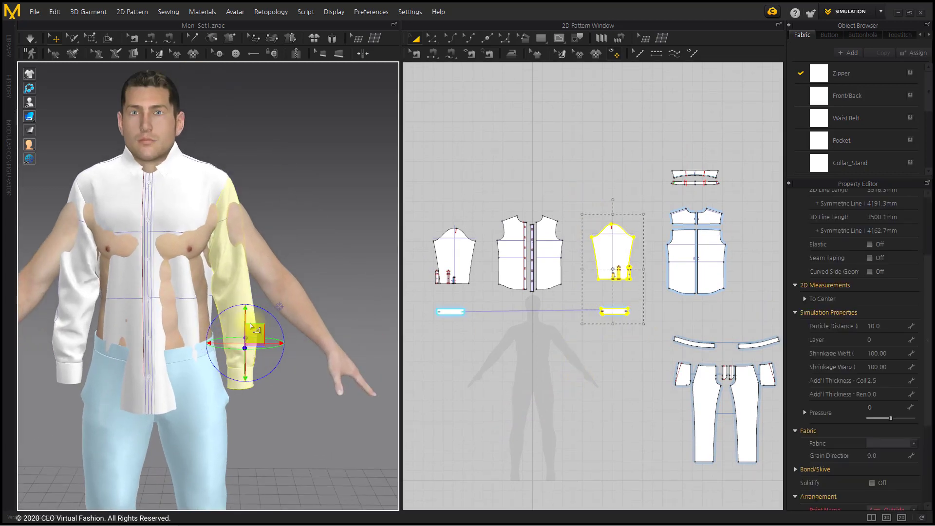
drag(284, 331, 281, 311)
click(281, 312)
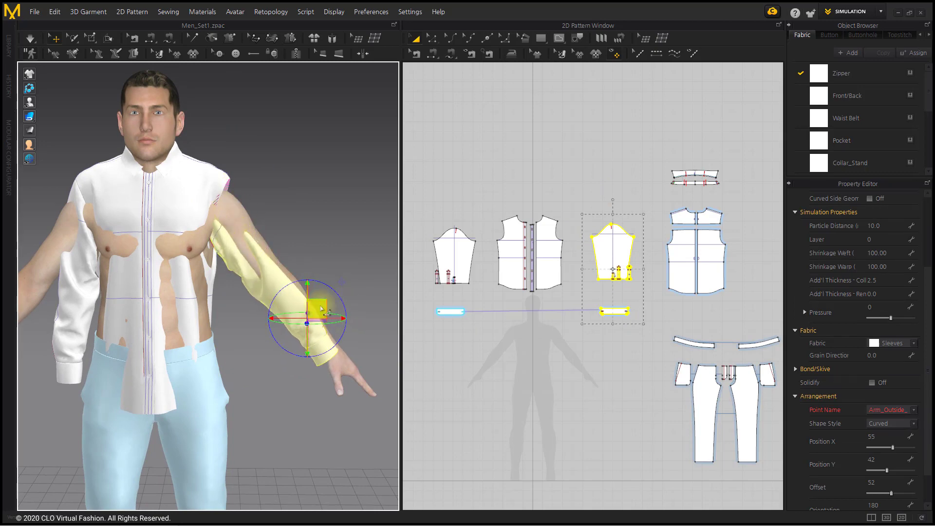
drag(345, 288, 320, 308)
right_drag(333, 330, 224, 335)
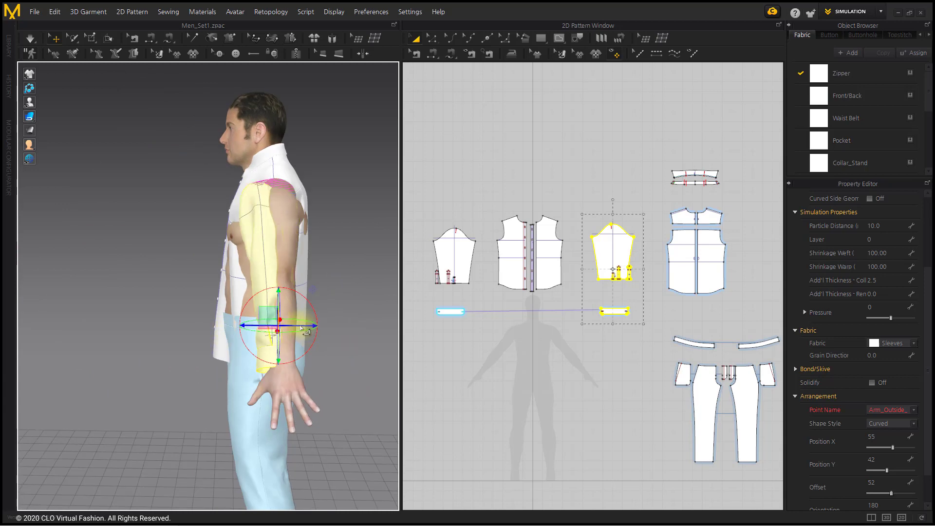
drag(300, 327, 312, 326)
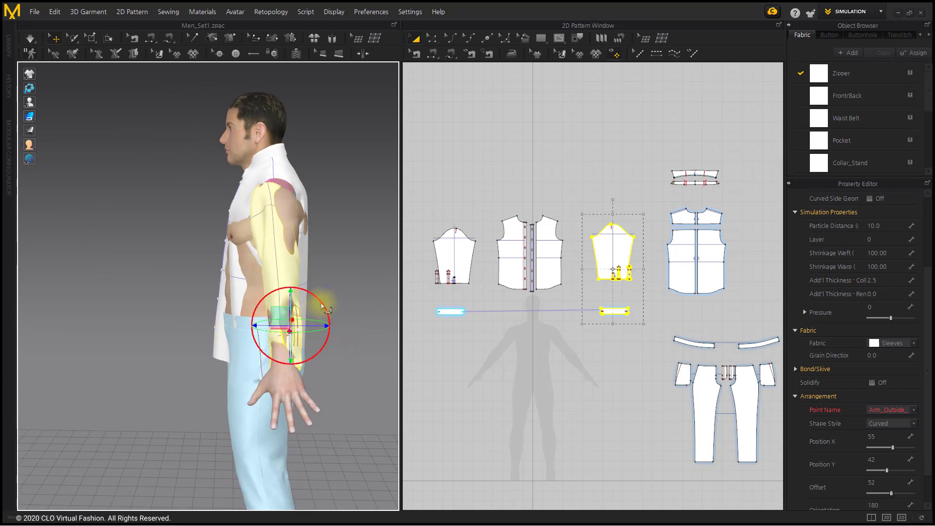
right_drag(275, 325, 378, 317)
scroll(339, 307, up, 2)
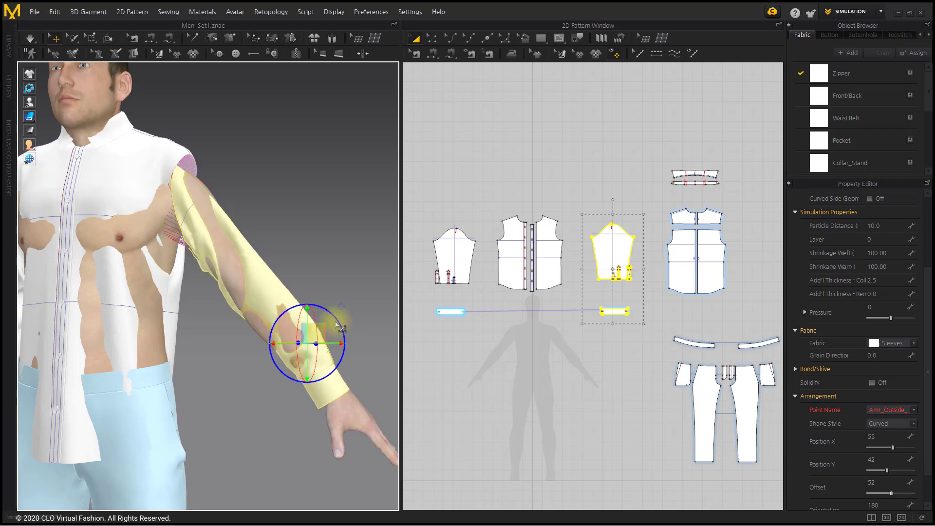
right_drag(340, 378, 378, 384)
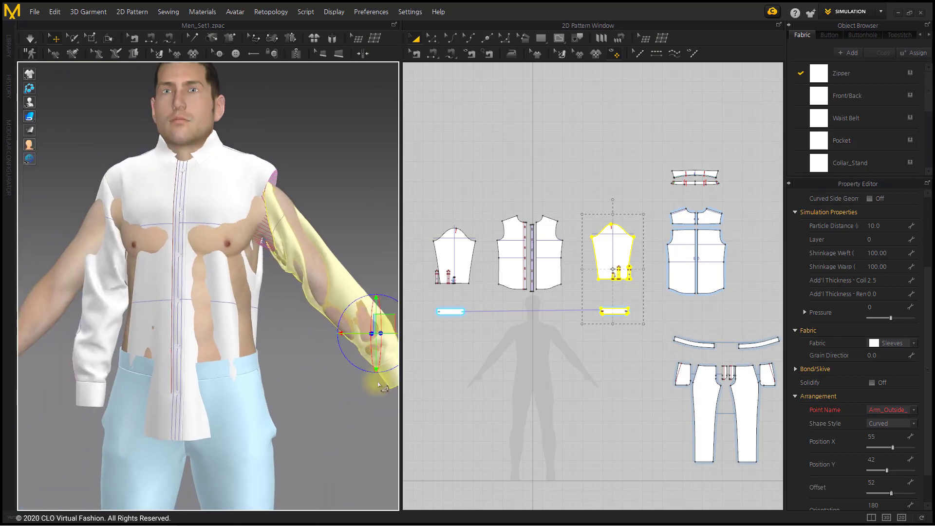
Select the other sleeve and cuff and move and rotate them along the avatar's right arm
right_drag(227, 357, 235, 372)
middle_drag(236, 371, 323, 355)
middle_drag(522, 260, 602, 280)
drag(508, 235, 551, 359)
click(181, 250)
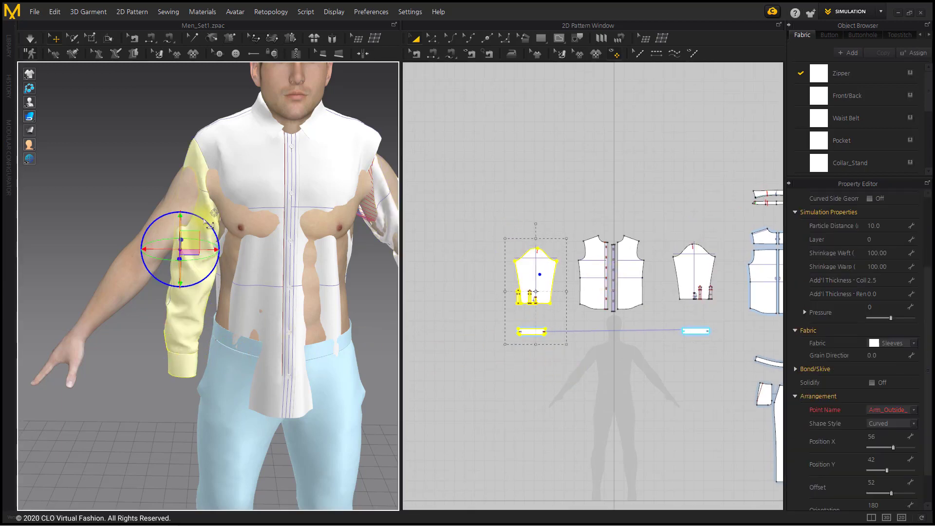
drag(199, 215, 155, 230)
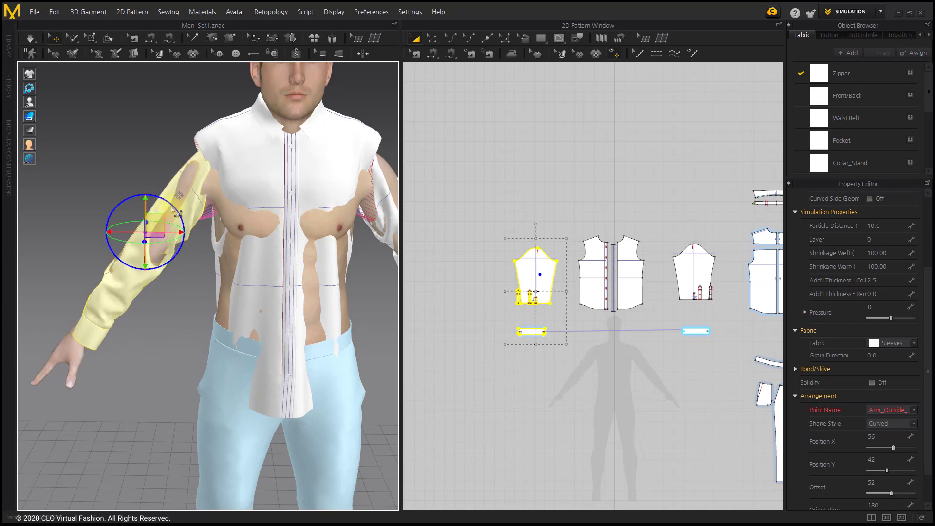
right_drag(155, 229, 240, 276)
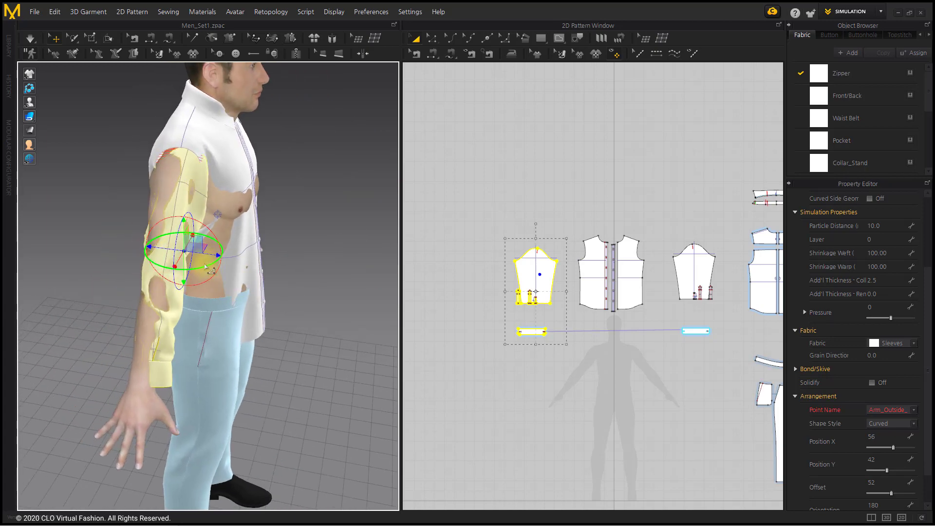
drag(208, 255, 203, 254)
right_drag(202, 257, 217, 236)
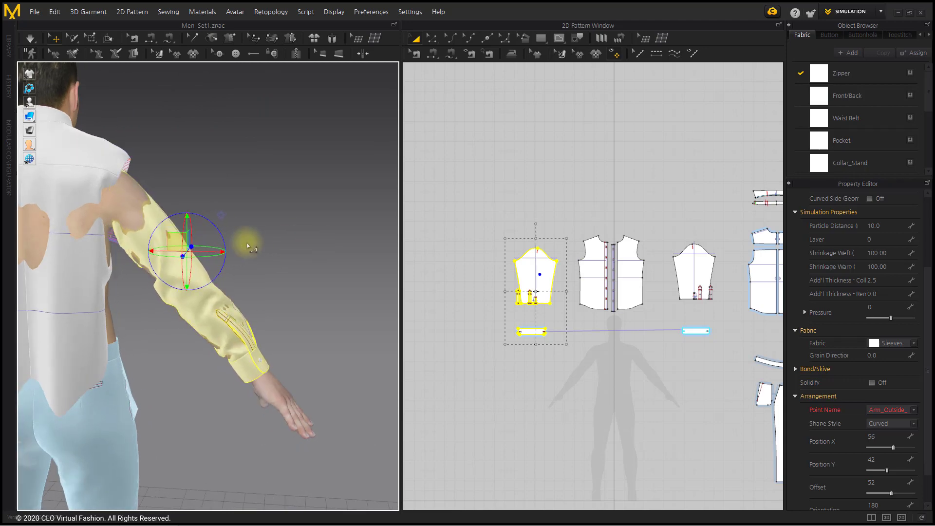
Select the front bodice and placket patterns and move them forward, clear of the avatar's chest
right_drag(247, 246, 220, 295)
middle_drag(221, 295, 204, 277)
drag(579, 213, 651, 330)
right_drag(295, 250, 294, 278)
drag(254, 276, 254, 298)
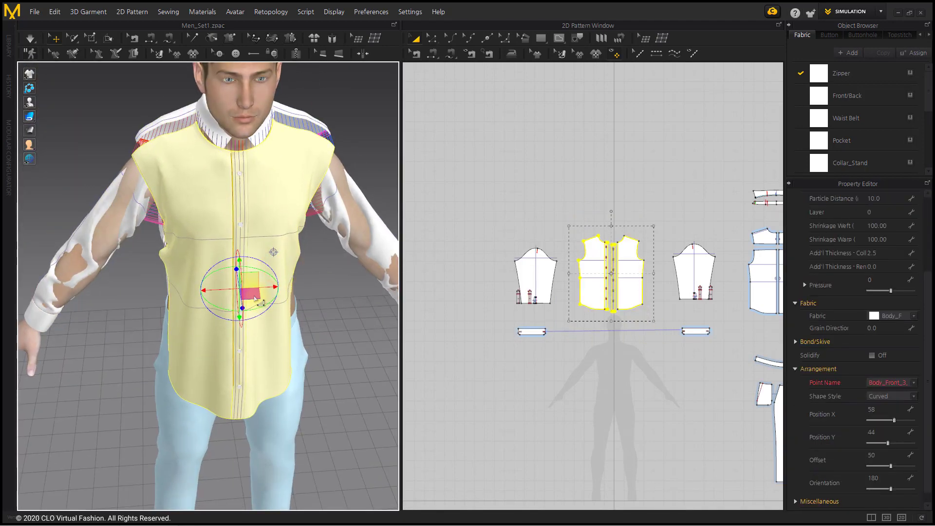
Select the back bodice and yoke patterns and move them backward, clear of the avatar's back
right_drag(254, 298, 307, 280)
right_drag(131, 259, 213, 296)
middle_drag(191, 296, 192, 316)
middle_drag(689, 265, 502, 293)
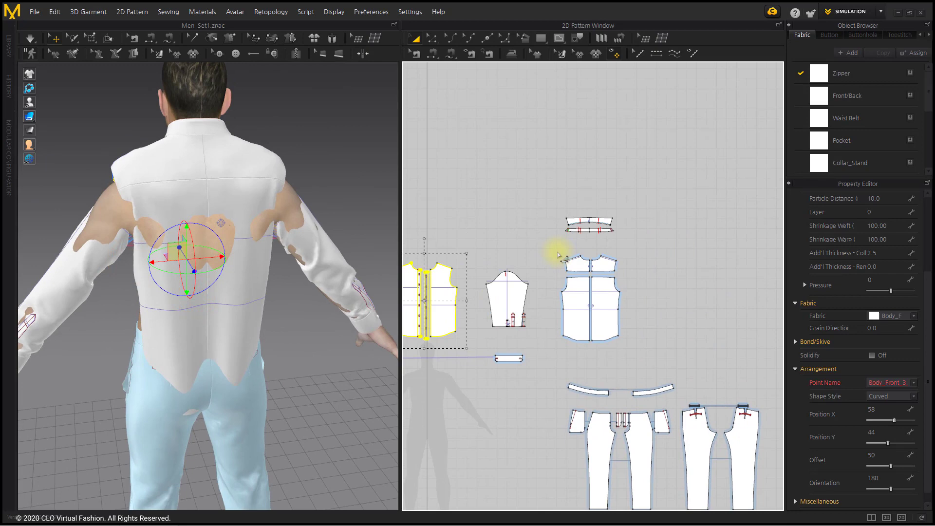
drag(554, 250, 633, 354)
right_drag(187, 253, 244, 220)
drag(246, 220, 247, 250)
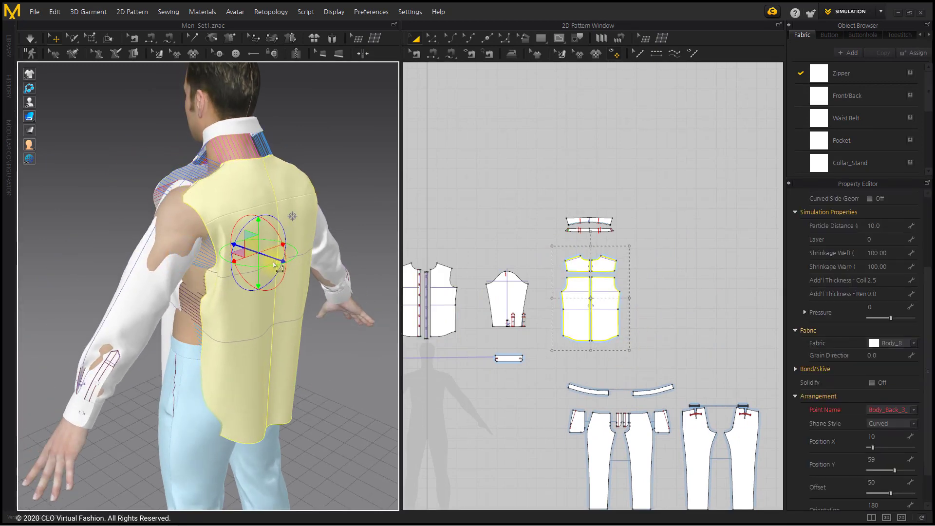
Select the collar and collar stand and rotate and shift them to sit around the avatar's neck
right_drag(278, 267, 407, 272)
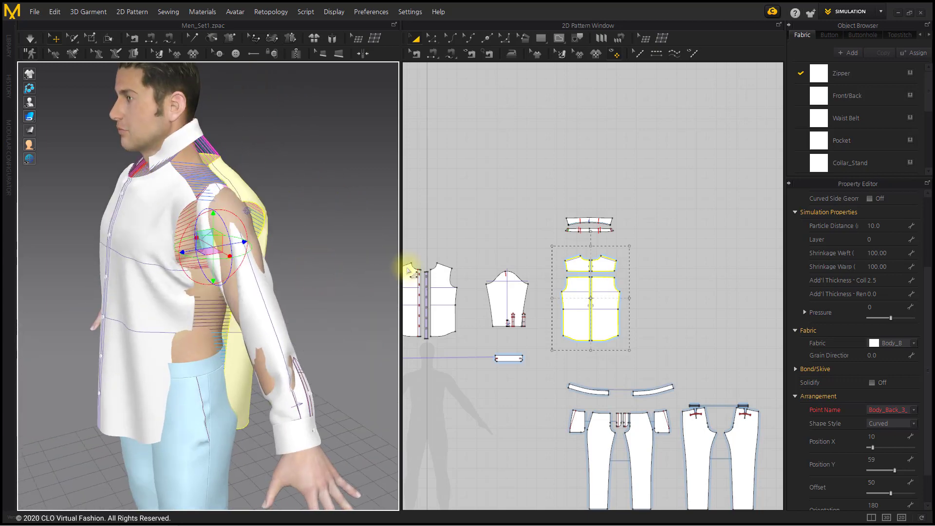
drag(539, 197, 643, 249)
scroll(229, 235, down, 3)
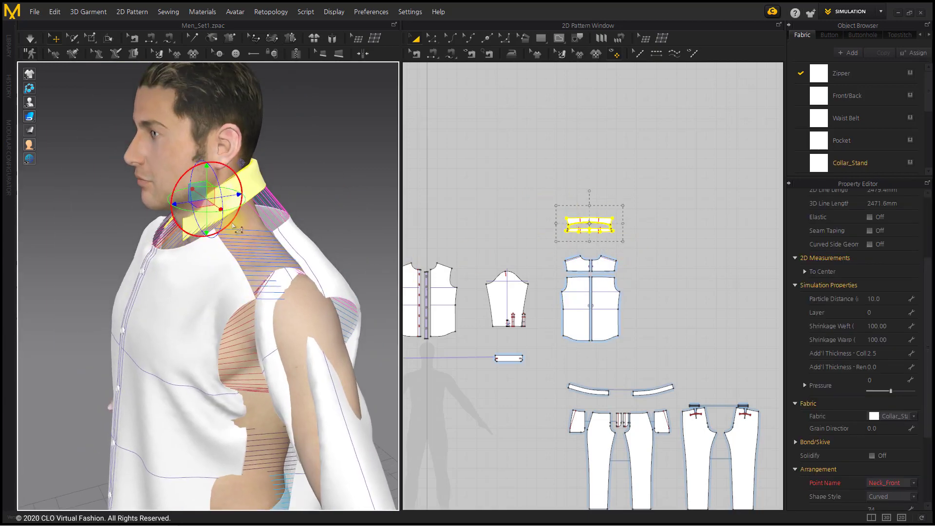
drag(210, 177, 208, 186)
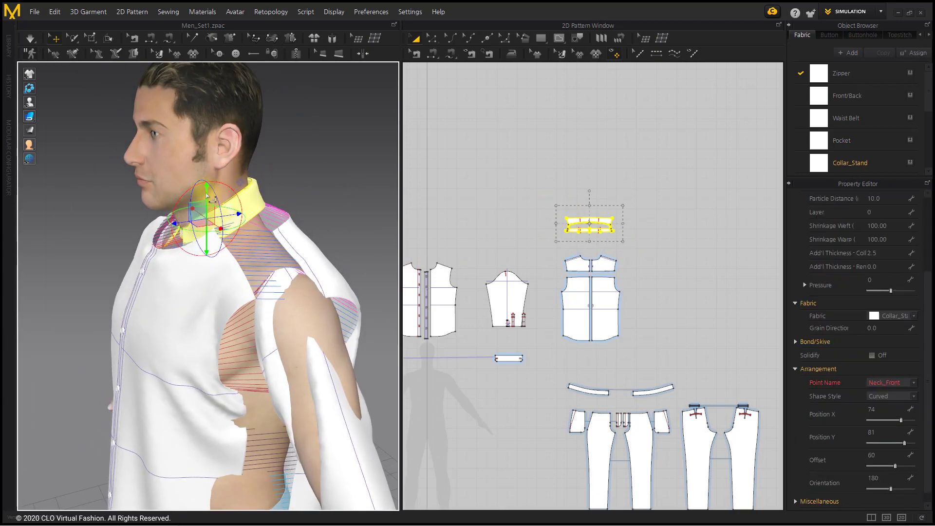
right_drag(209, 197, 223, 223)
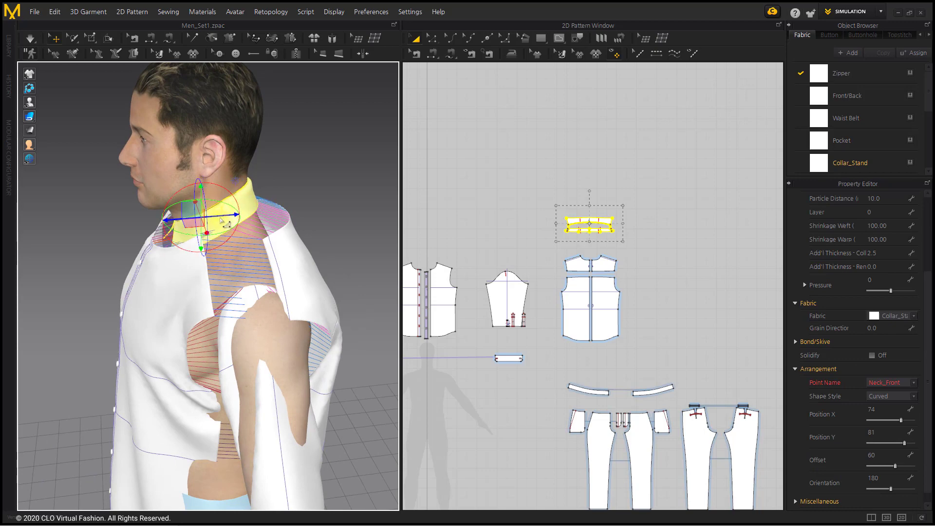
Try lowering the front bodice patterns slightly on the avatar and undo that move
right_drag(141, 263, 247, 281)
middle_drag(507, 299, 652, 283)
click(545, 262)
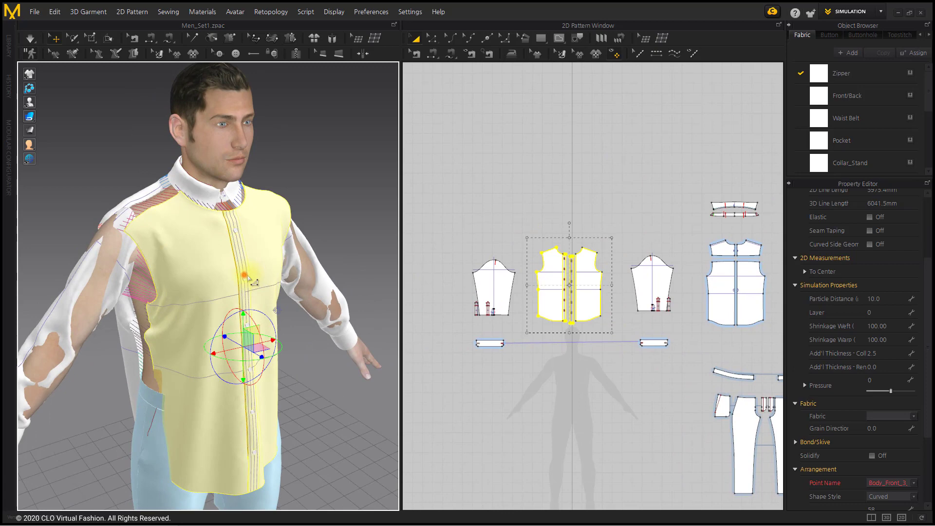
drag(257, 322, 259, 337)
key(ctrl+z)
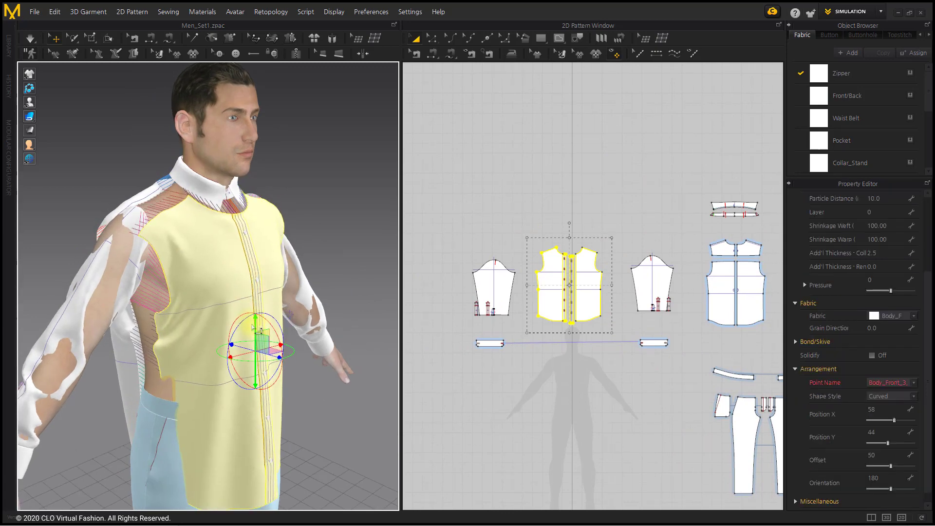
Examine the arranged shirt patterns on the avatar from several angles and check the collar's placement
right_drag(336, 267, 215, 291)
click(329, 174)
middle_drag(309, 313, 302, 278)
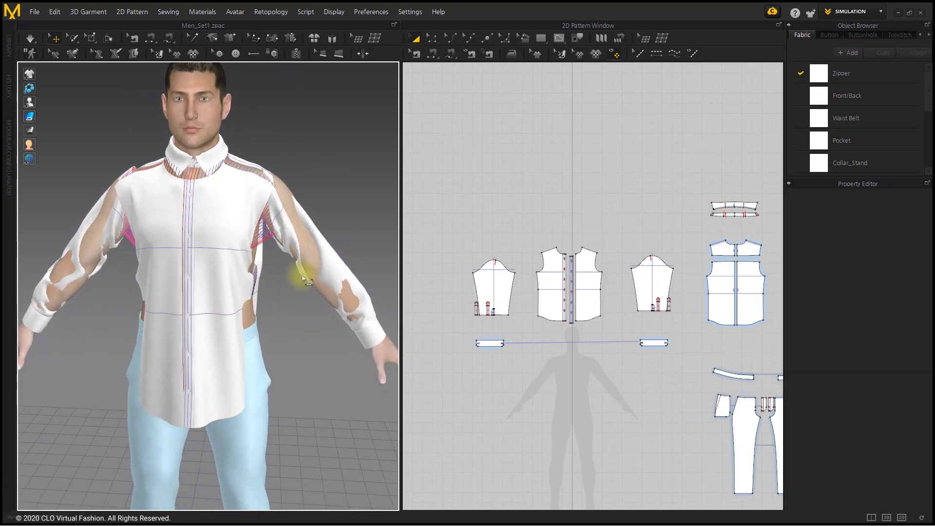
right_drag(162, 237, 239, 151)
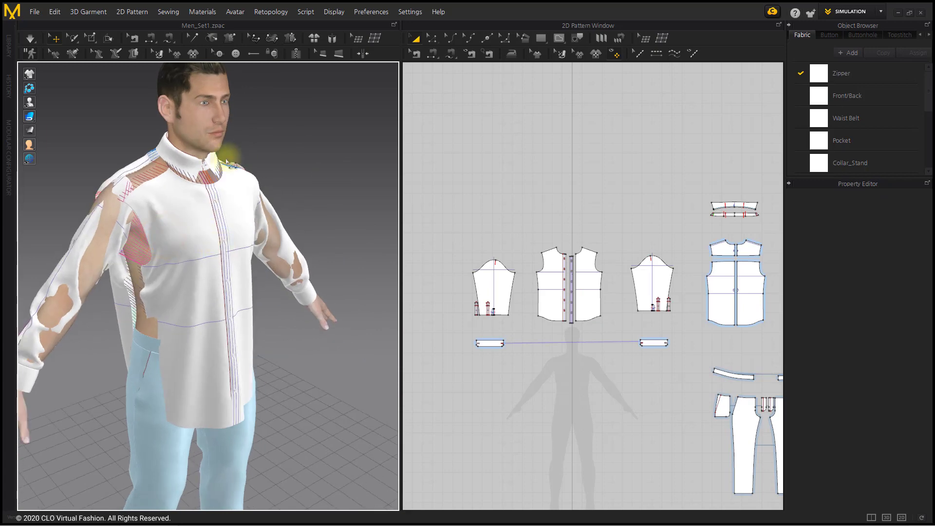
click(224, 164)
scroll(219, 176, up, 3)
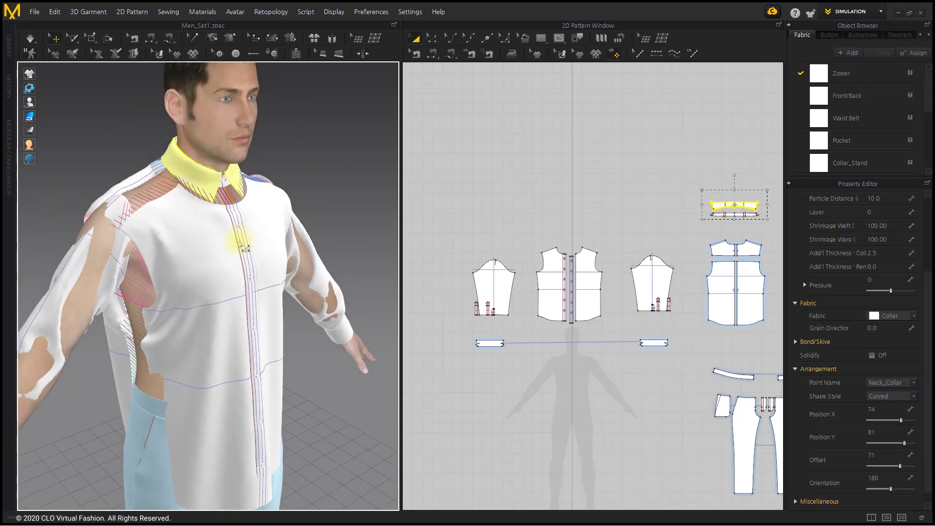
right_drag(311, 297, 294, 287)
middle_drag(292, 287, 291, 281)
middle_drag(694, 293, 664, 263)
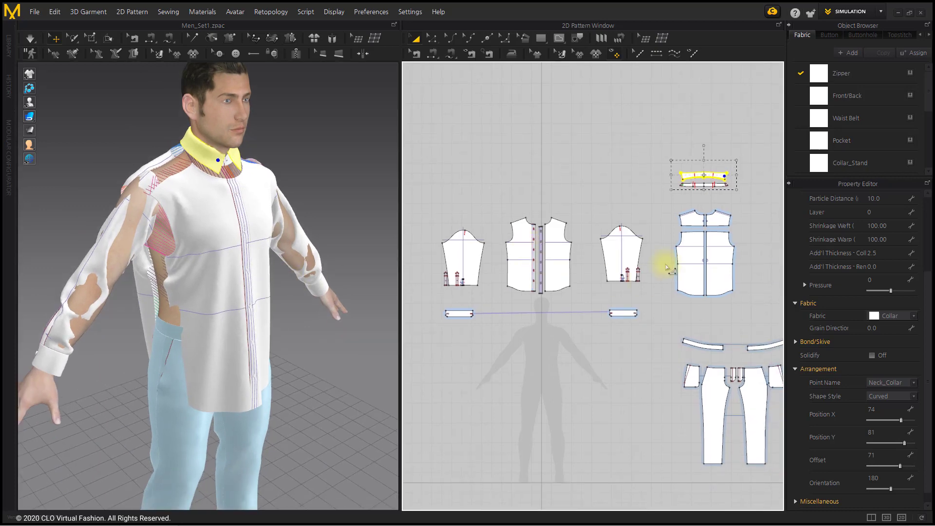
Set the weft shrinkage of all the shirt patterns to 110 and run the simulation to drape the shirt
click(624, 194)
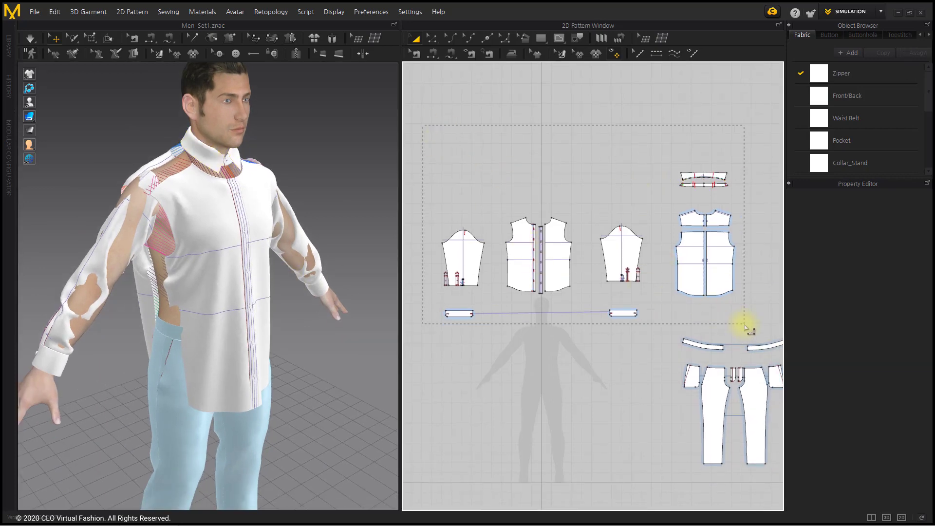
drag(748, 330, 746, 327)
click(896, 354)
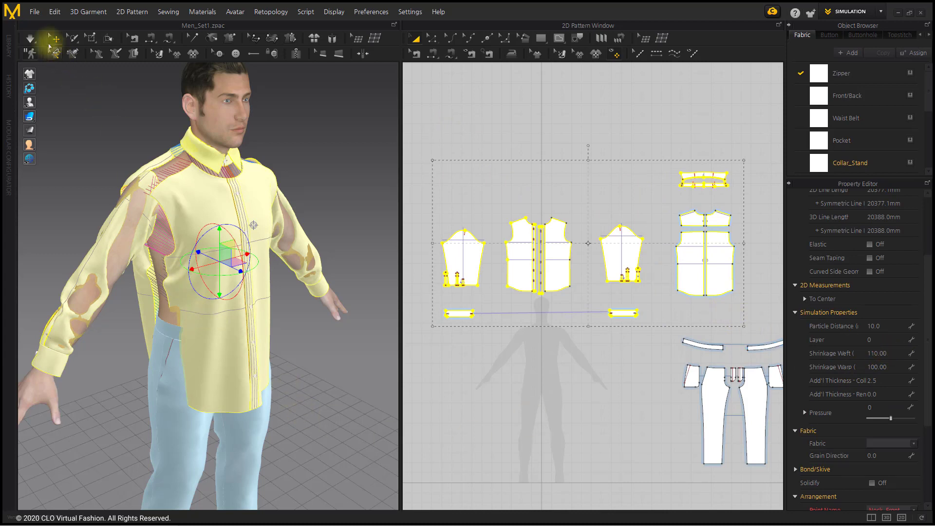
click(30, 38)
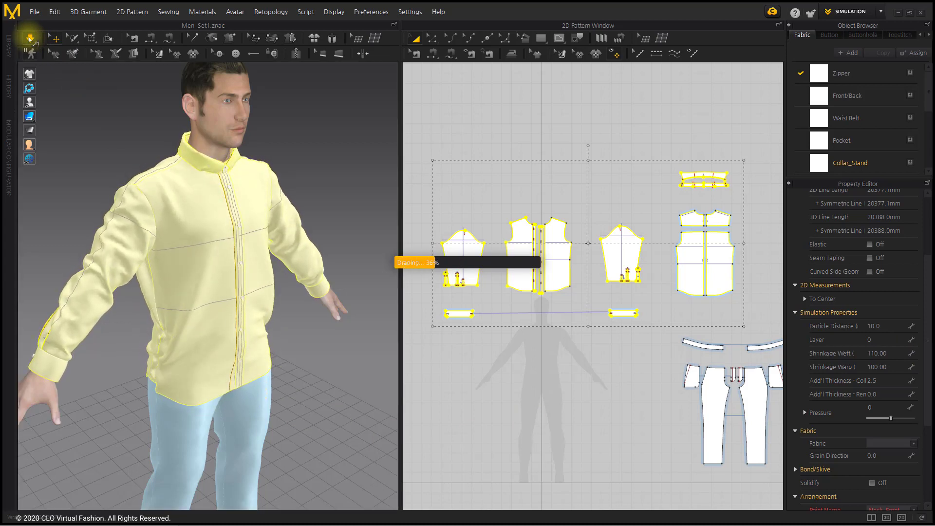
scroll(238, 176, up, 2)
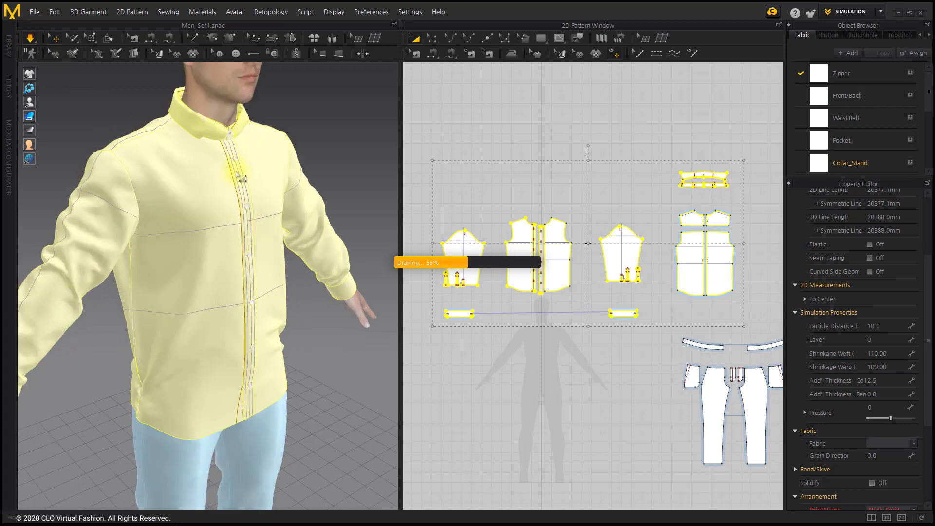
Place the collar on the arrangement point behind the avatar's neck and simulate to drape it over the stand
middle_drag(237, 173, 227, 258)
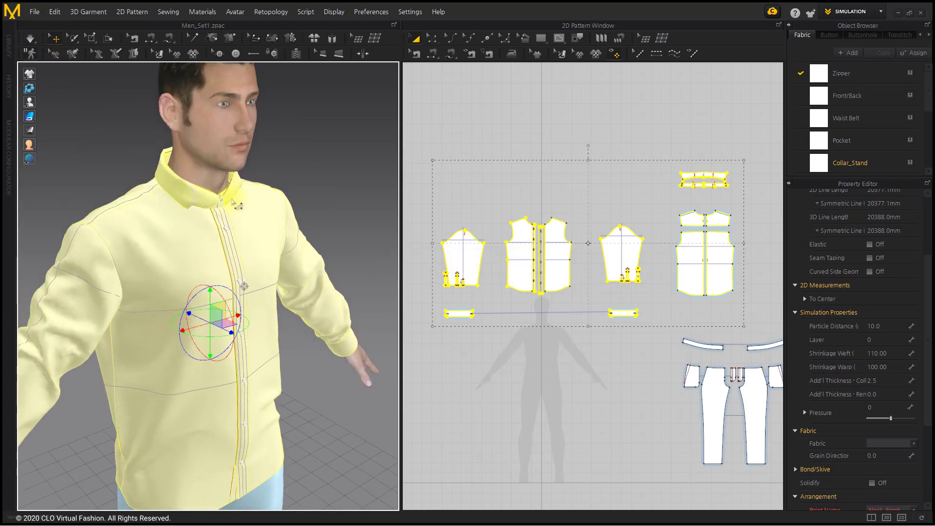
right_drag(260, 174, 194, 215)
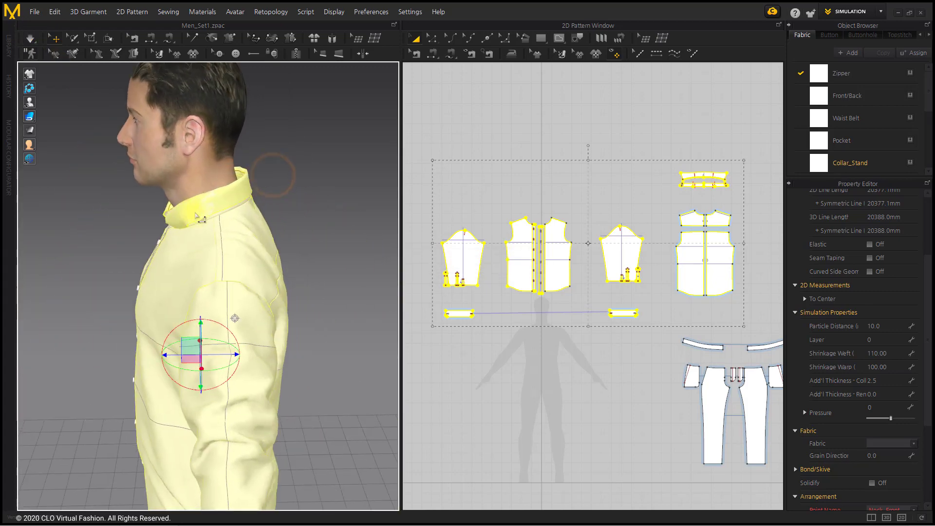
click(275, 175)
click(45, 103)
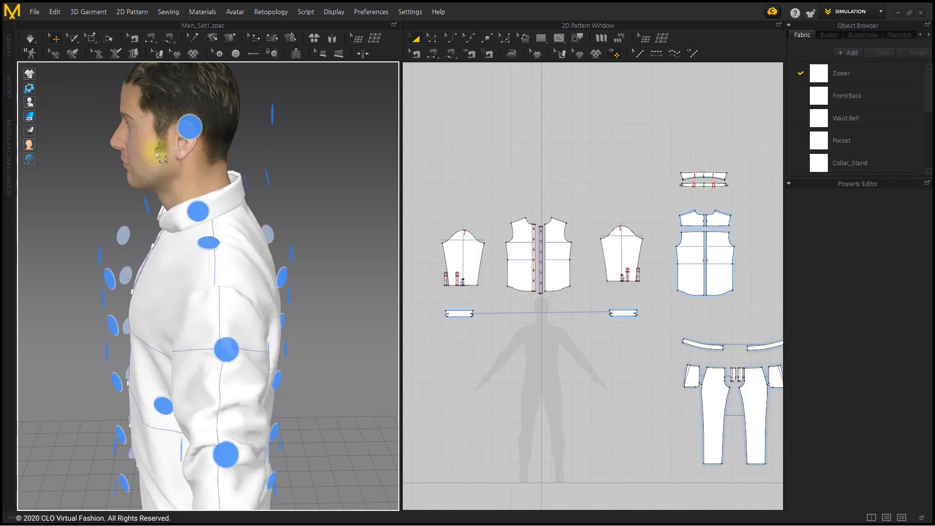
click(237, 195)
right_drag(280, 184, 319, 184)
click(263, 218)
click(321, 186)
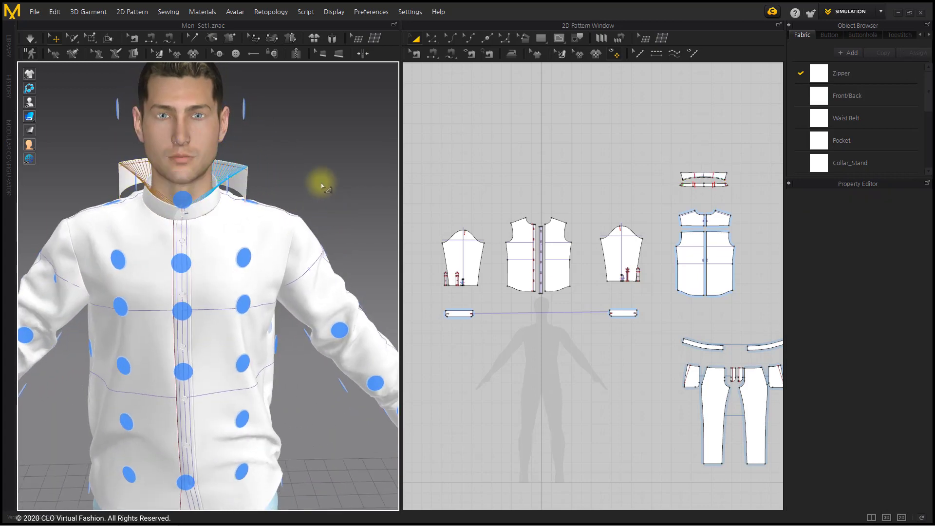
key(space)
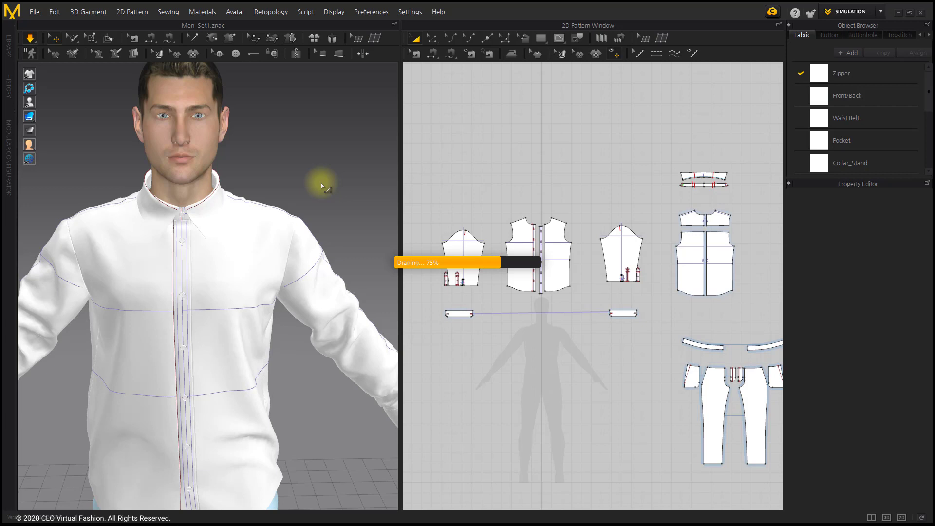
scroll(309, 229, down, 5)
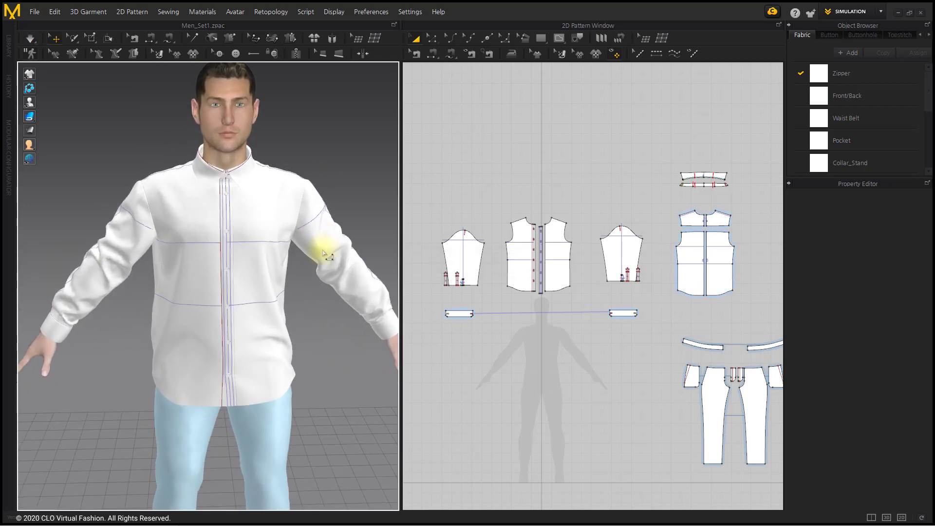
Move the collar, yoke and back bodice patterns closer to the neighbouring sleeve in the 2D layout
drag(663, 151, 740, 290)
drag(721, 278, 698, 278)
click(639, 331)
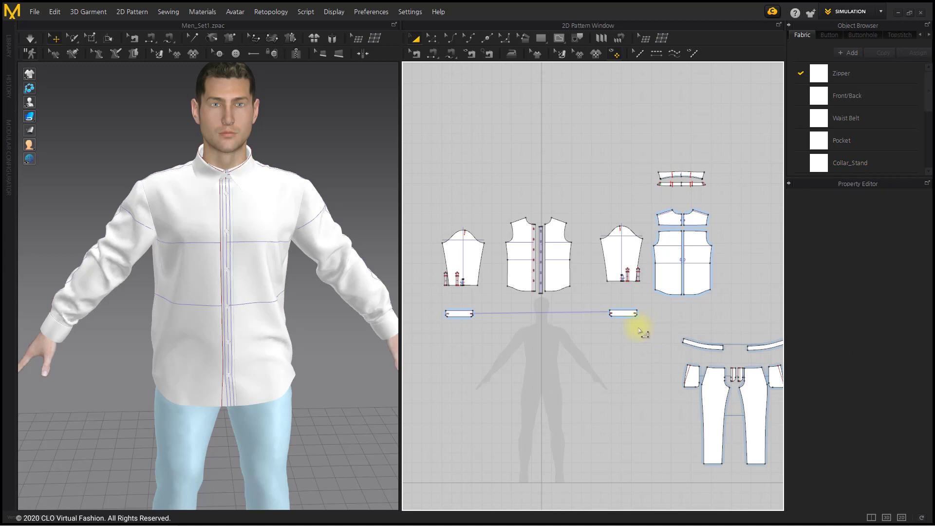
Move the cuff patterns up closer beneath the sleeves in the 2D layout
click(440, 313)
click(475, 309)
scroll(487, 309, up, 5)
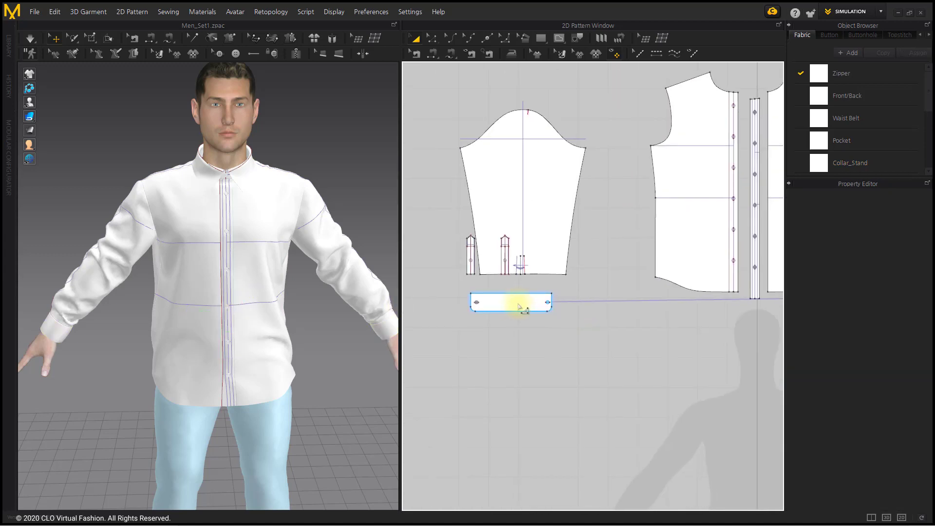
click(520, 306)
click(517, 344)
scroll(517, 344, down, 5)
Move the outer sleeve and cuff closer to the front bodice, and shift that whole group toward the other sleeve
drag(428, 182, 551, 342)
drag(491, 262, 513, 261)
click(539, 272)
drag(432, 153, 648, 345)
drag(639, 255, 670, 252)
click(680, 352)
middle_drag(680, 352, 673, 352)
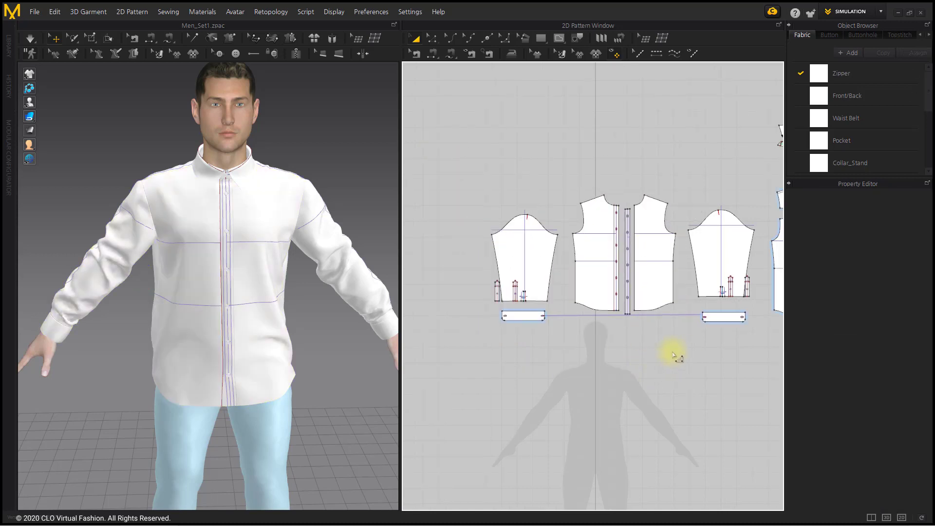
Select all the shirt patterns and move them to sit directly above the trouser patterns in the 2D layout
scroll(674, 354, down, 3)
scroll(574, 292, down, 3)
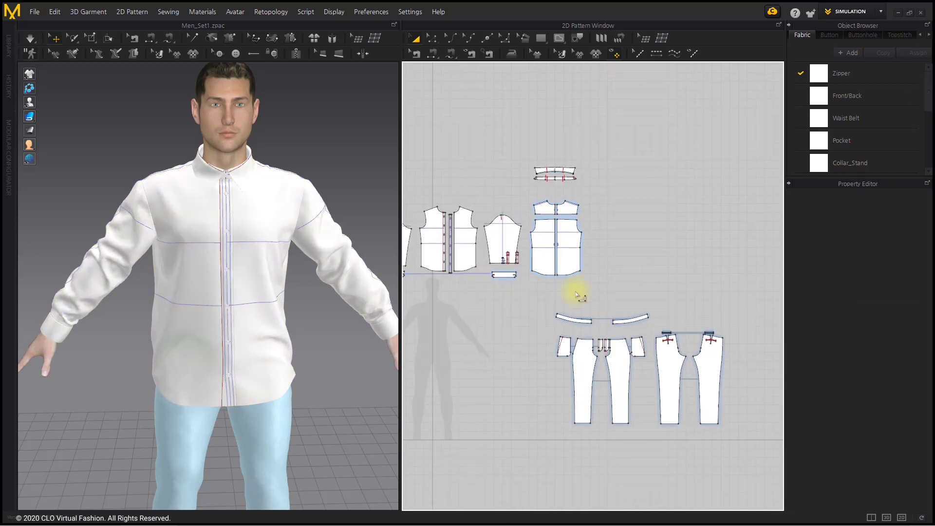
scroll(673, 265, up, 1)
drag(403, 122, 764, 265)
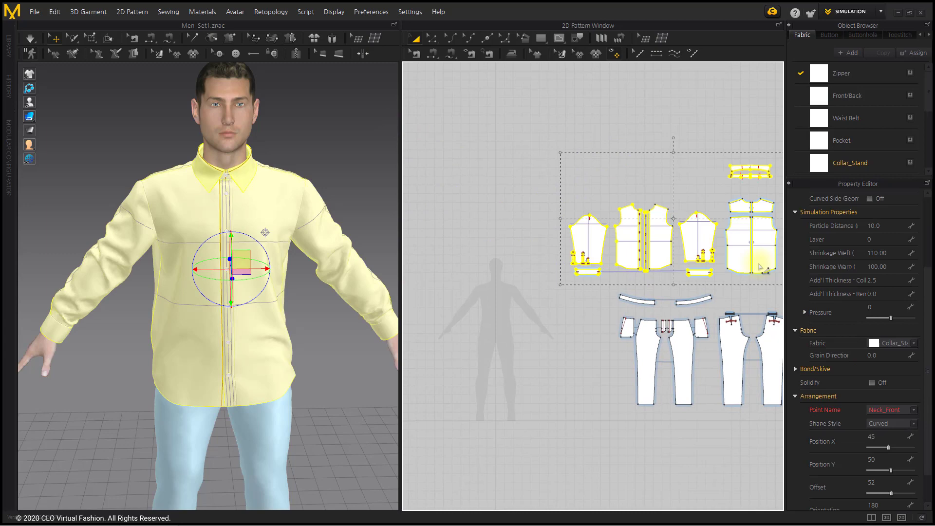
middle_drag(764, 265, 657, 257)
drag(657, 257, 695, 249)
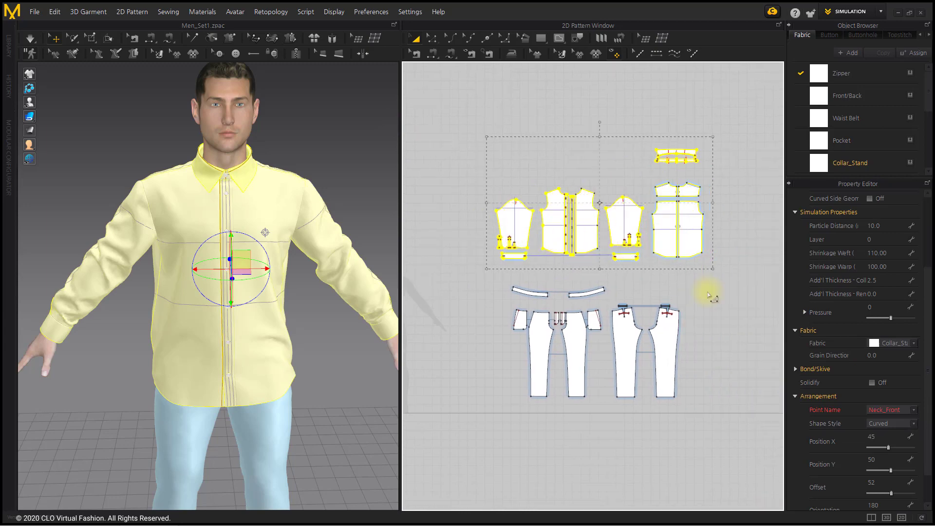
click(712, 295)
Delete the upper curve points near the underarm on both side seams of the sleeve beside the back bodice
mouse_move(316, 319)
right_down()
mouse_move(334, 310)
mouse_move(215, 326)
mouse_move(335, 313)
right_up()
scroll(584, 253, up, 3)
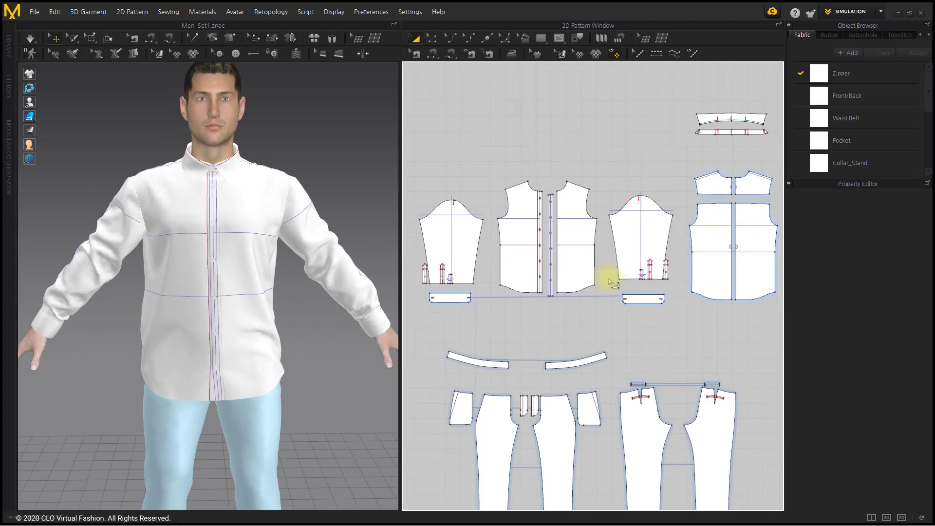
key(z)
scroll(458, 139, up, 5)
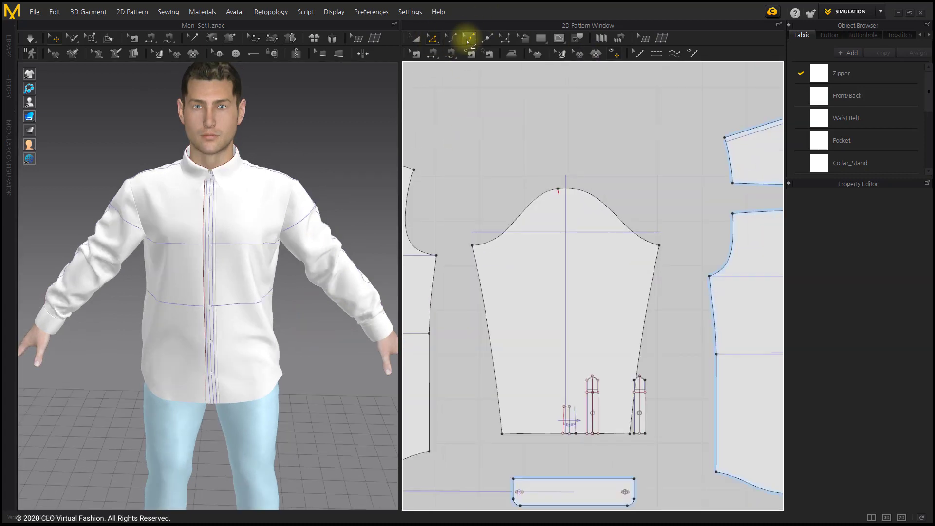
click(470, 39)
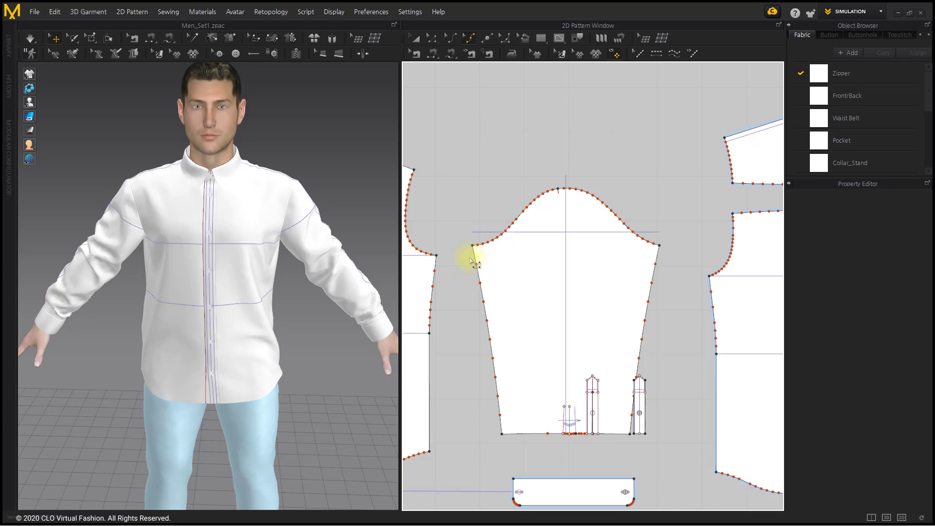
drag(498, 291, 497, 292)
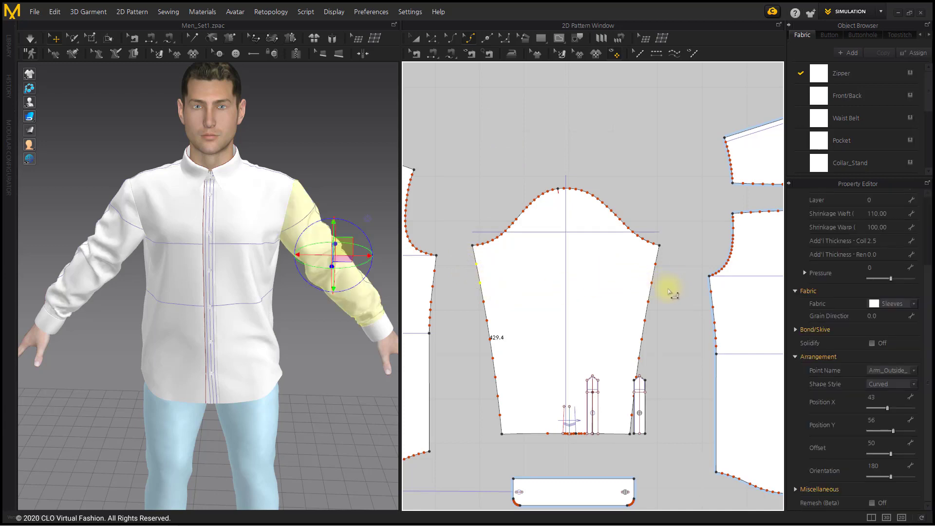
key(Delete)
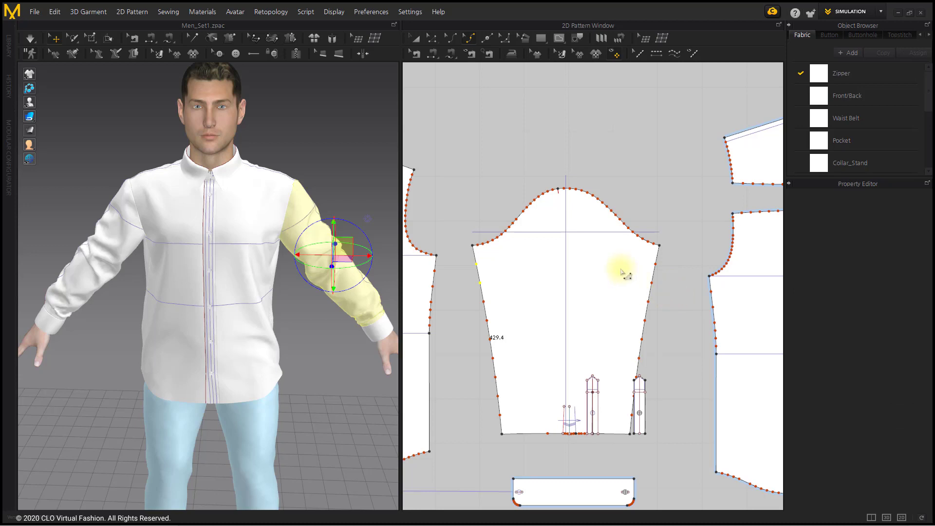
drag(633, 256, 679, 299)
key(Delete)
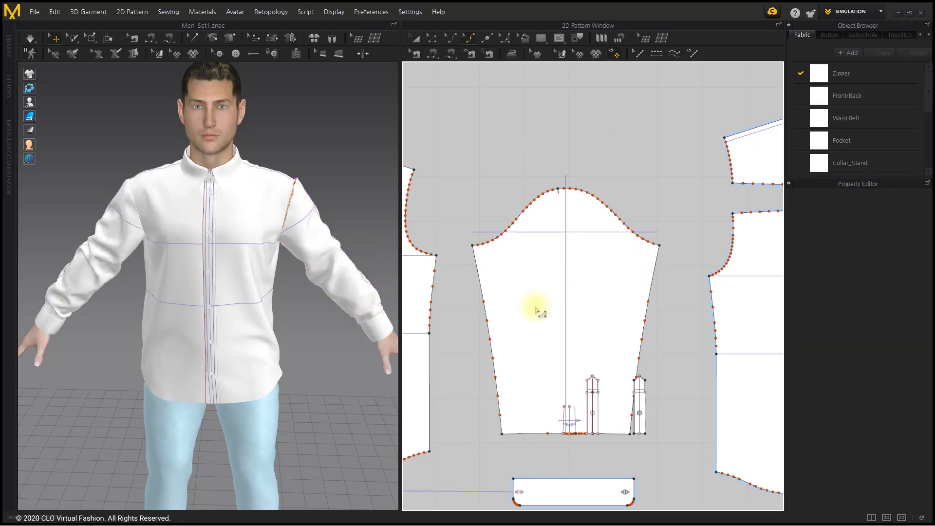
Delete the matching upper curve points on both side seams of the opposite sleeve
scroll(515, 317, down, 4)
middle_drag(407, 336, 663, 296)
scroll(553, 282, up, 4)
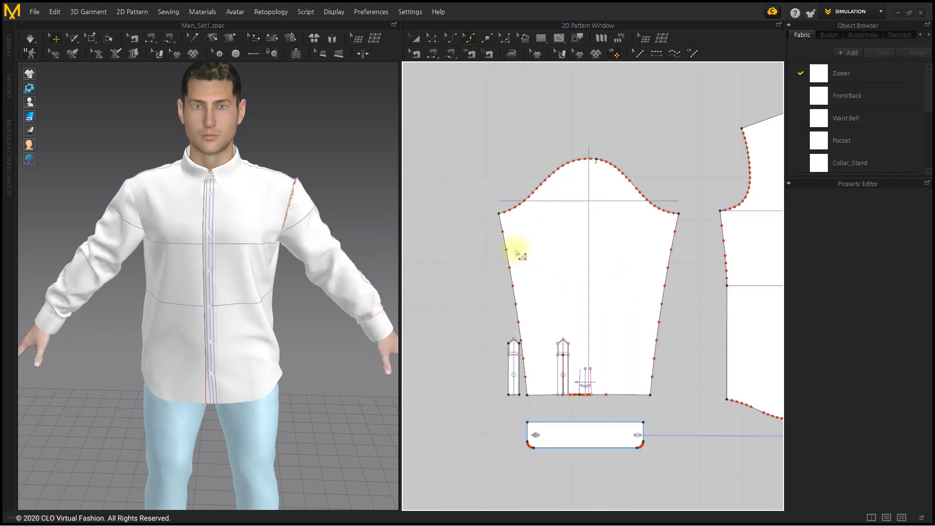
drag(691, 262, 690, 261)
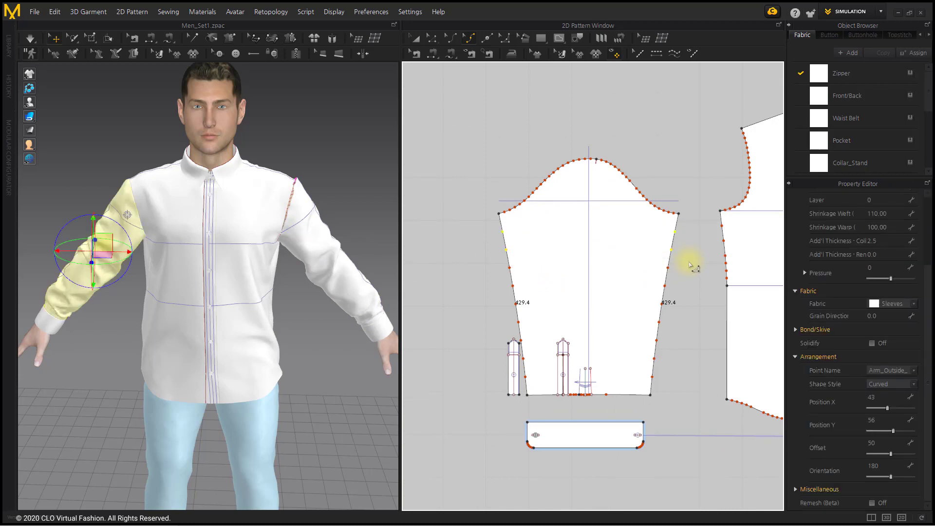
click(512, 136)
Select the sleeve cap curves of both sleeves and lower them about 42.5 mm to shorten the sleeves
click(431, 38)
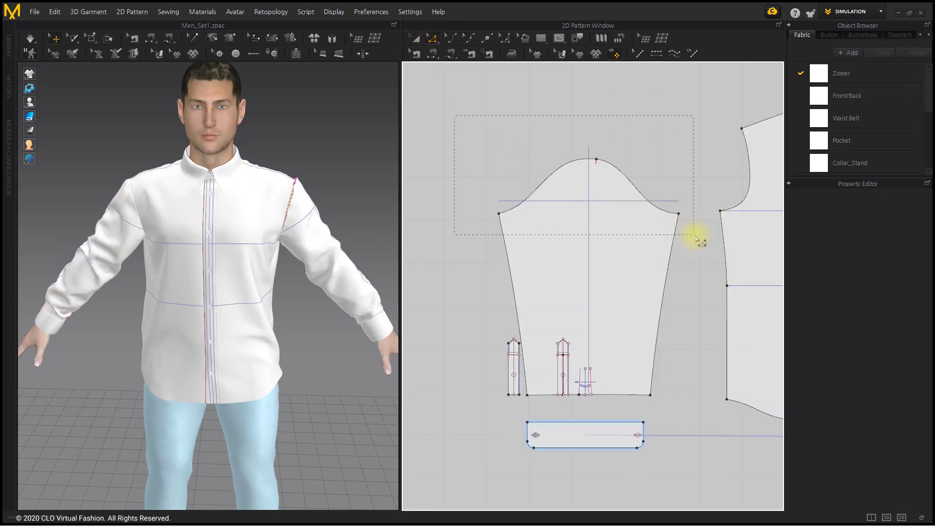
drag(697, 239, 706, 267)
scroll(476, 249, down, 3)
right_drag(653, 212, 591, 235)
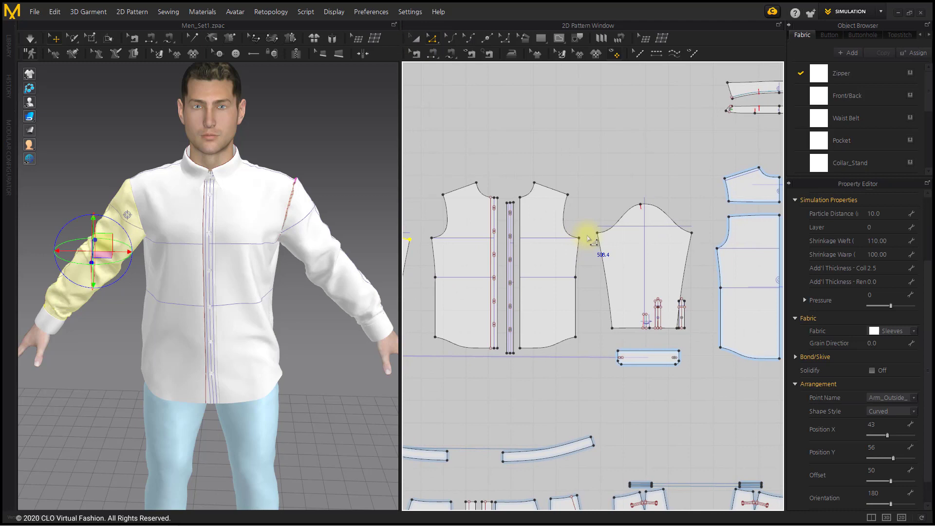
drag(707, 255, 706, 253)
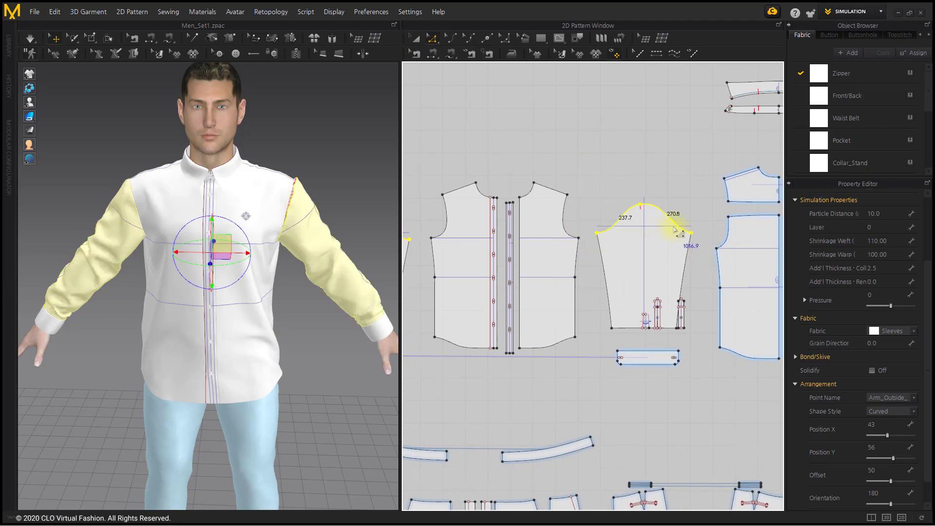
scroll(669, 222, up, 4)
drag(650, 195, 645, 217)
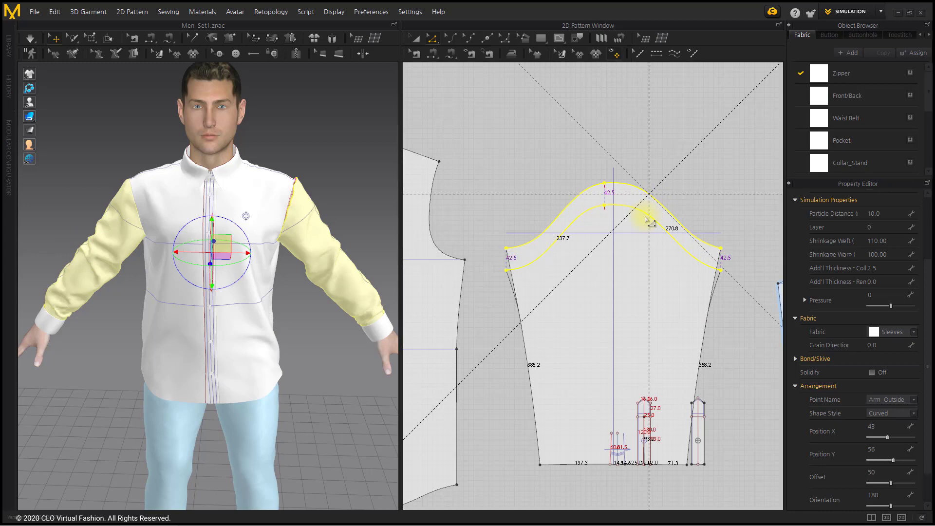
click(648, 220)
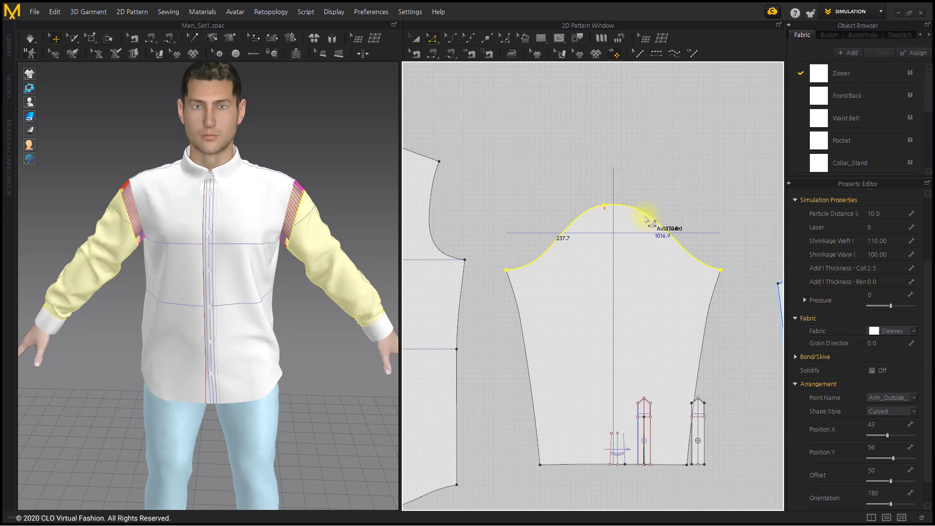
Simulate the shortened sleeves and switch the garment display to a translucent surface
click(30, 38)
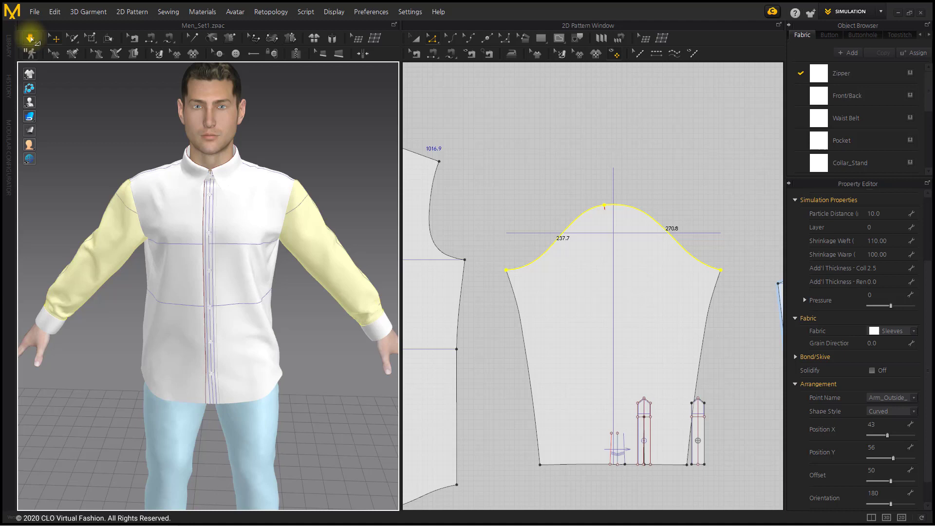
scroll(495, 215, down, 4)
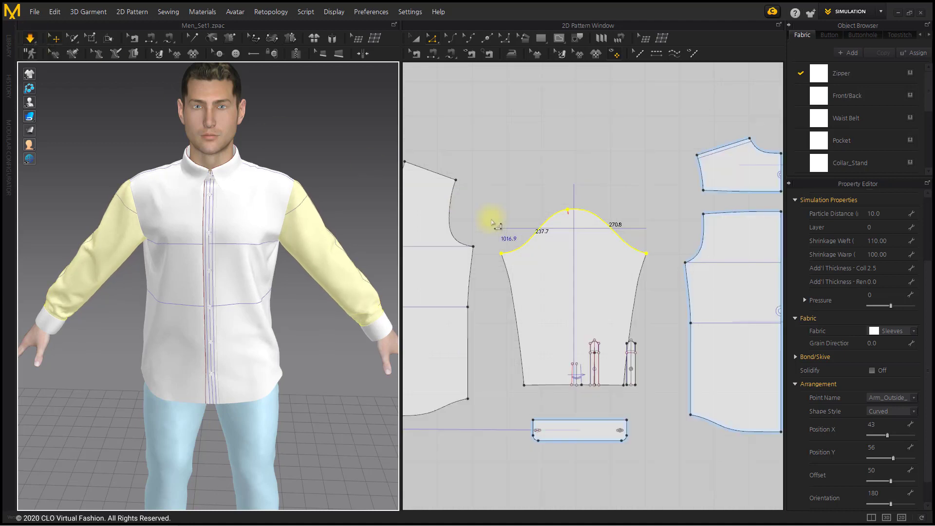
key(Escape)
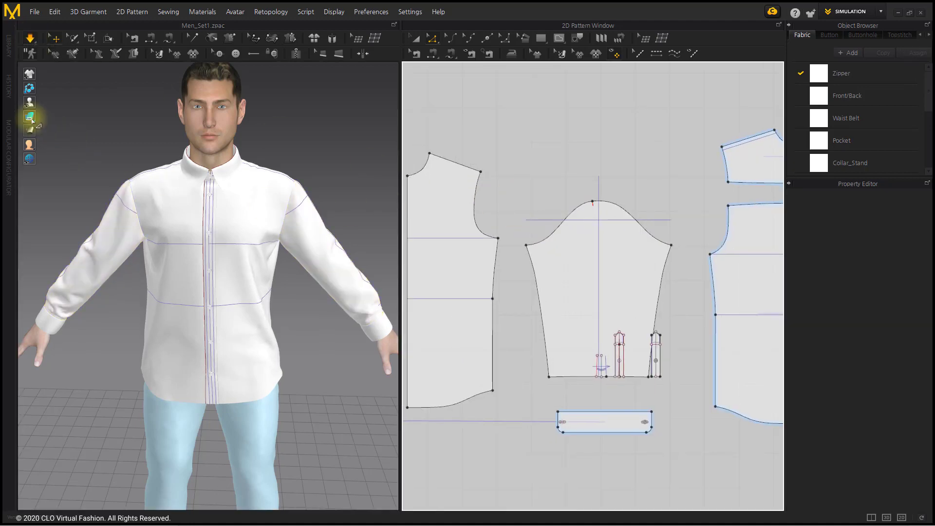
mouse_move(29, 117)
click(72, 118)
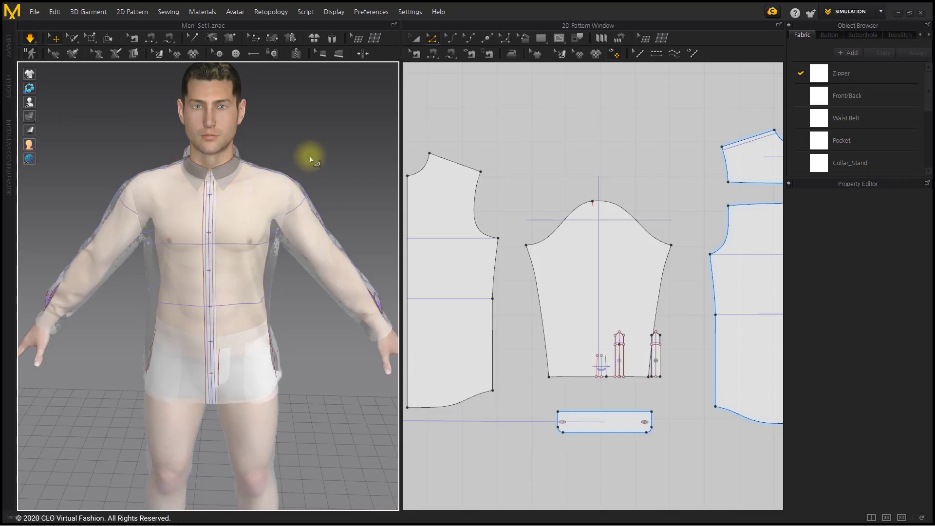
Move the outer shoulder point of the front bodice on the avatar's left side 15 mm inward along the shoulder line
scroll(492, 220, down, 2)
middle_drag(491, 218, 476, 214)
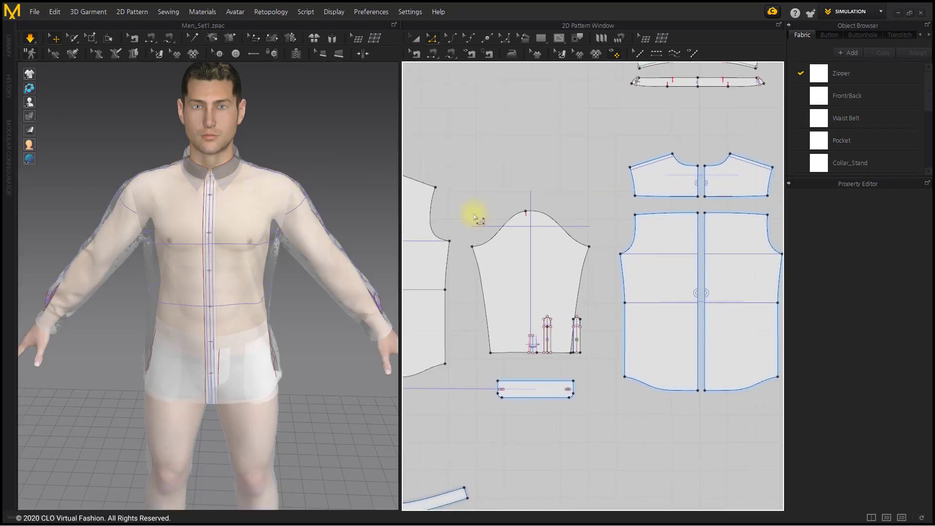
click(436, 187)
middle_drag(436, 188, 559, 209)
scroll(556, 215, up, 3)
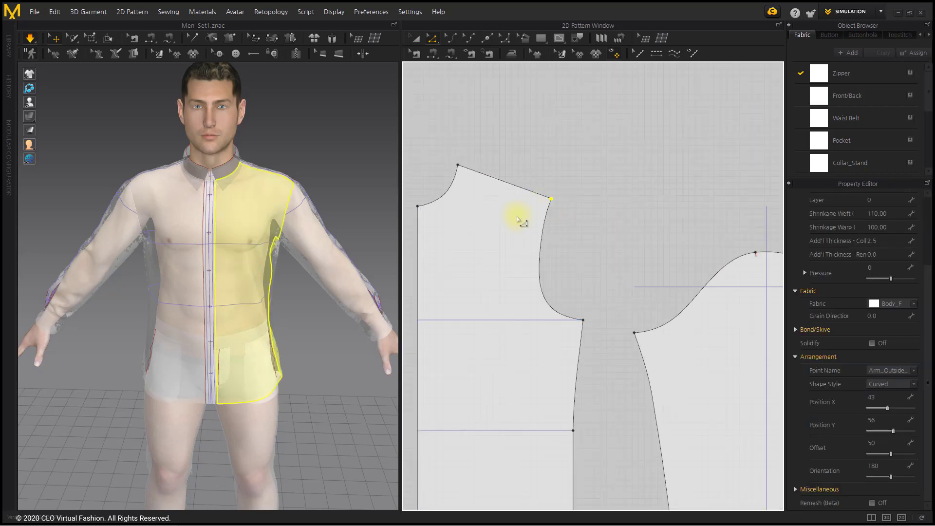
drag(548, 198, 542, 196)
right_click(541, 196)
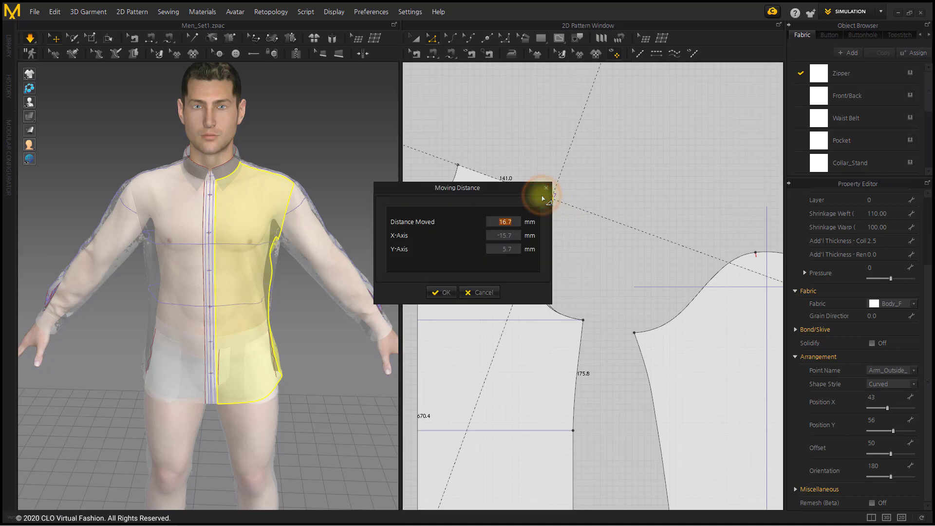
text(1)
key(Return)
scroll(551, 243, down, 3)
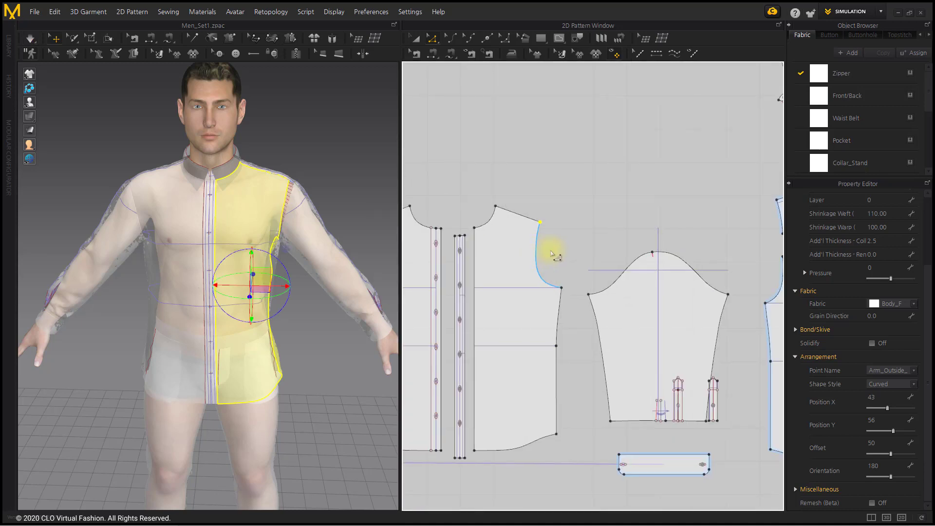
Move the outer shoulder point of the opposite front bodice 15 mm inward along its shoulder line
scroll(500, 207, up, 1)
drag(436, 203, 446, 197)
right_click(446, 197)
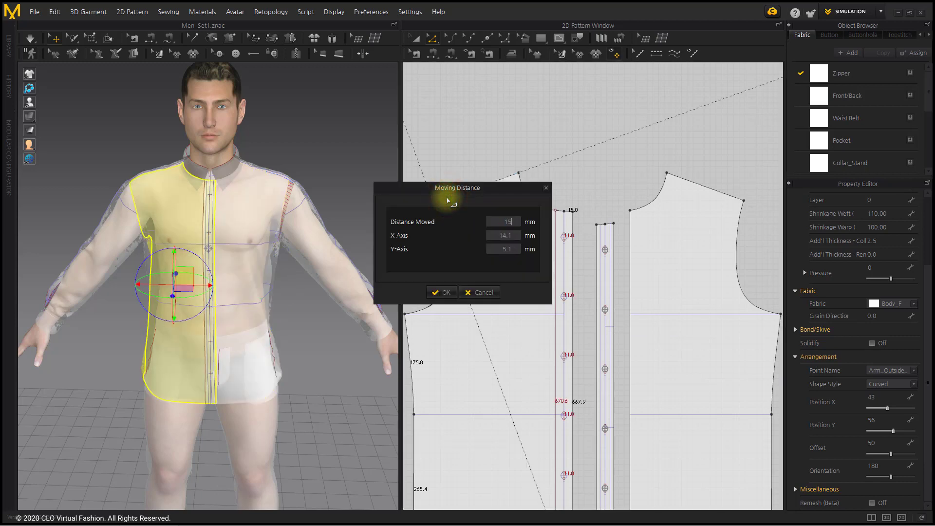
key(Return)
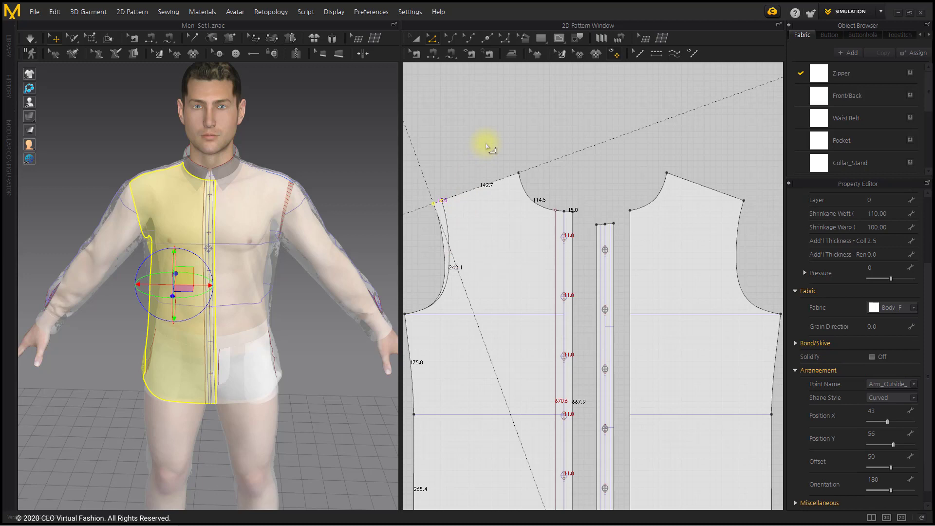
Move the outer shoulder points of the symmetric back yoke pieces 15 mm inward along the shoulder lines
click(486, 145)
scroll(601, 198, down, 3)
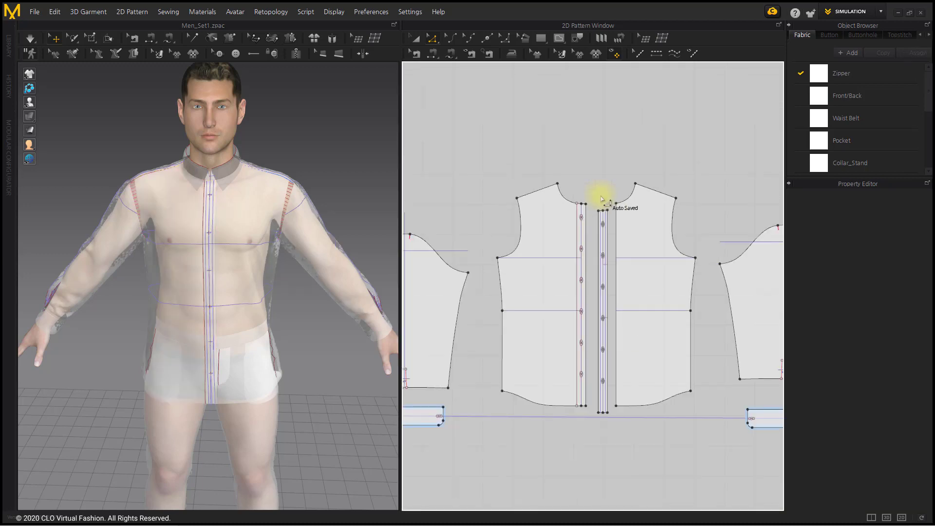
scroll(731, 222, down, 1)
middle_drag(731, 221, 386, 250)
scroll(646, 223, up, 4)
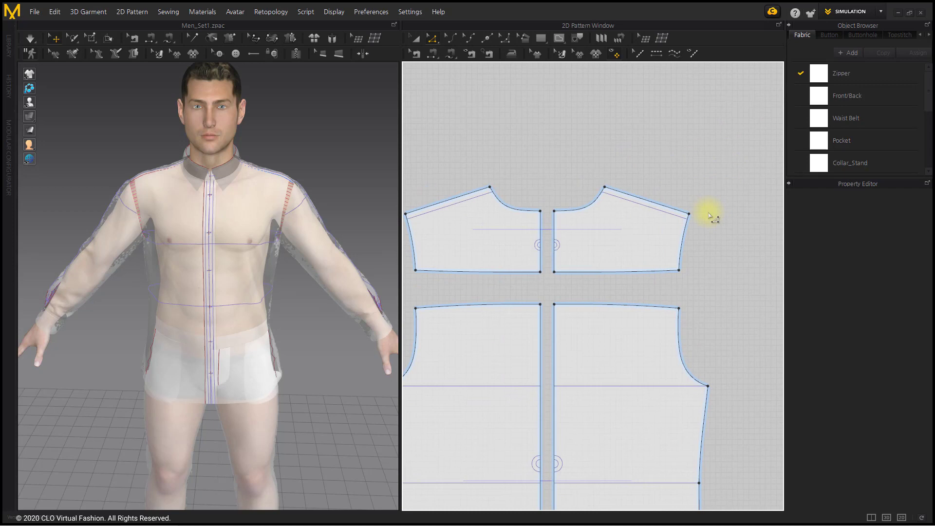
drag(689, 216, 680, 210)
right_click(681, 210)
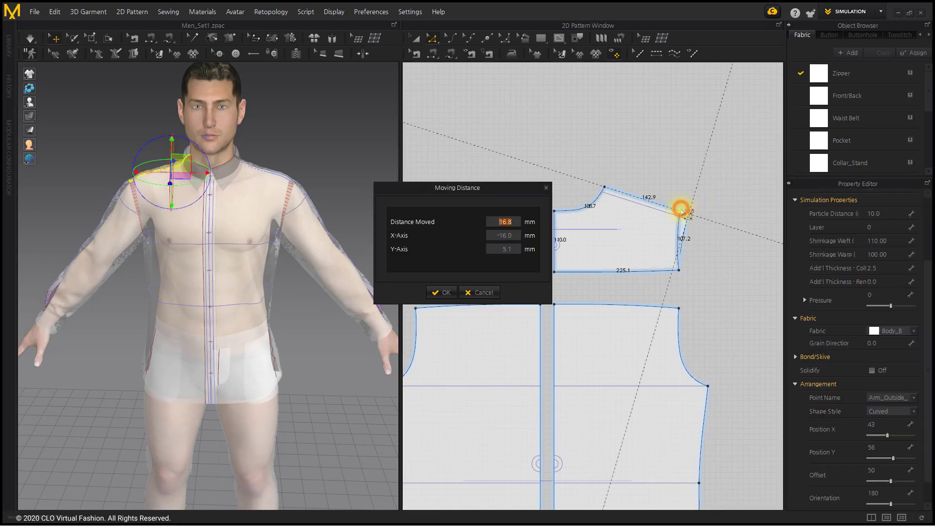
text(15)
key(Return)
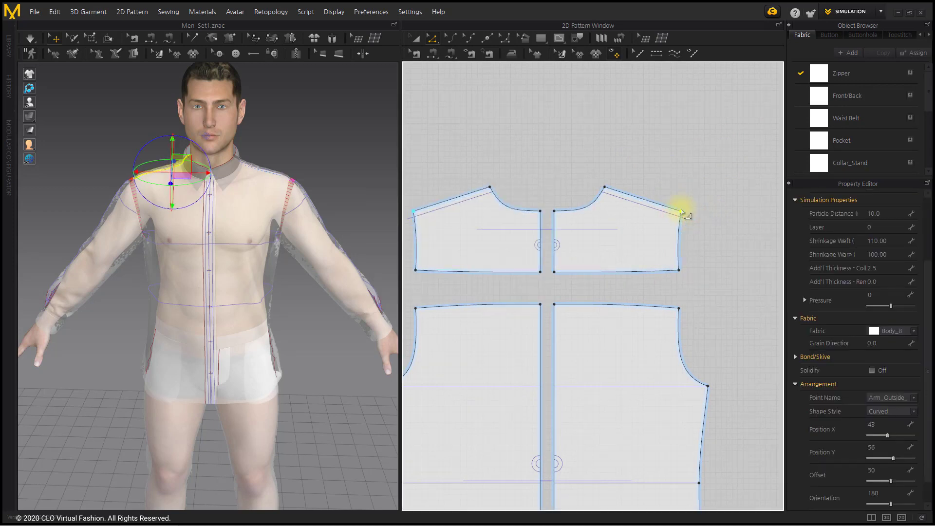
click(624, 157)
Simulate the shirt with the narrowed shoulders and switch the garment display from translucent to an opaque surface
click(30, 38)
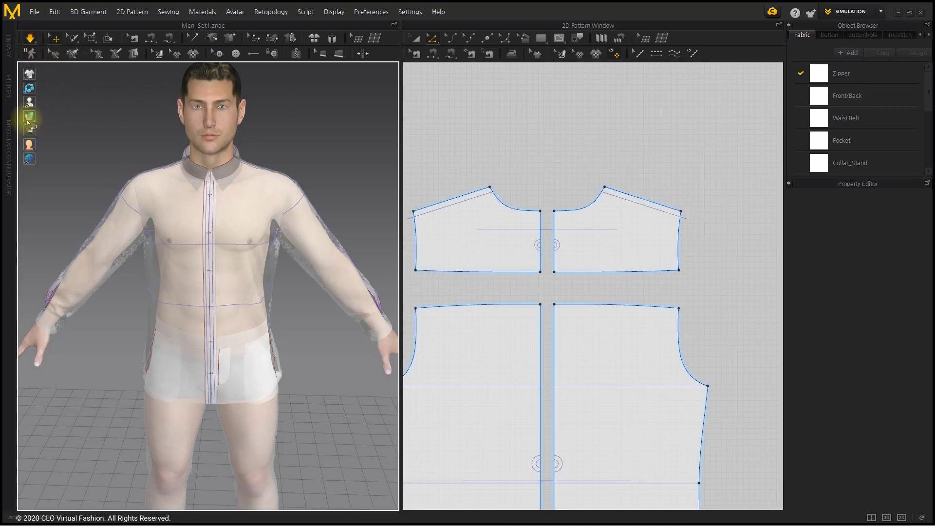
click(43, 117)
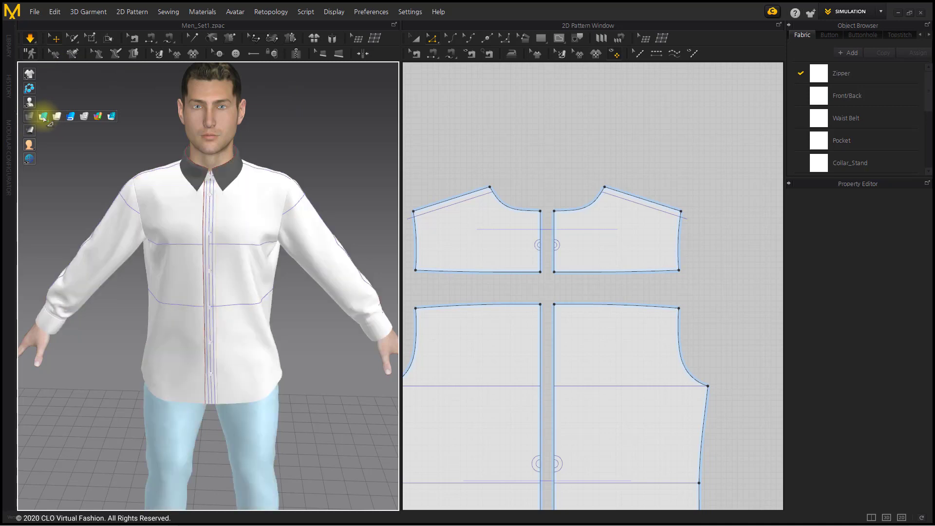
click(82, 122)
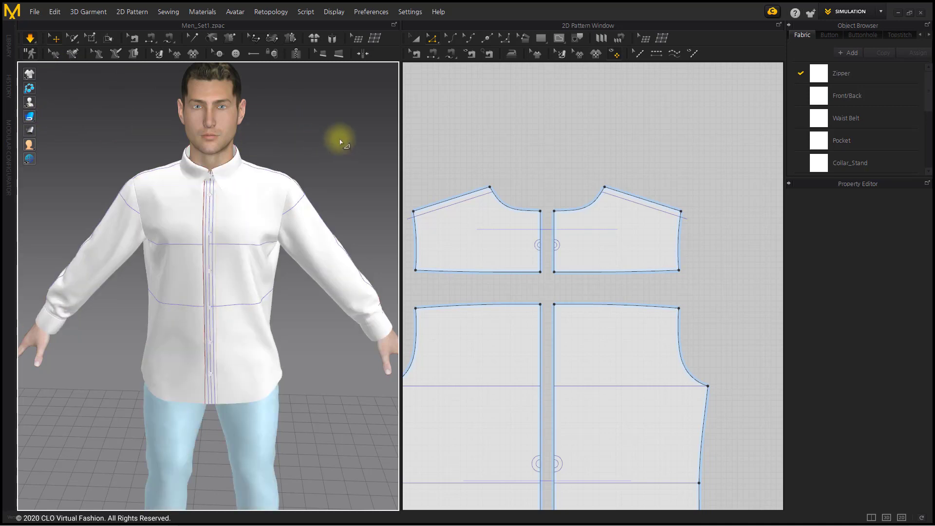
mouse_move(326, 243)
right_down()
mouse_move(104, 242)
mouse_move(125, 219)
mouse_move(202, 244)
mouse_move(346, 236)
mouse_move(327, 229)
right_up()
click(230, 342)
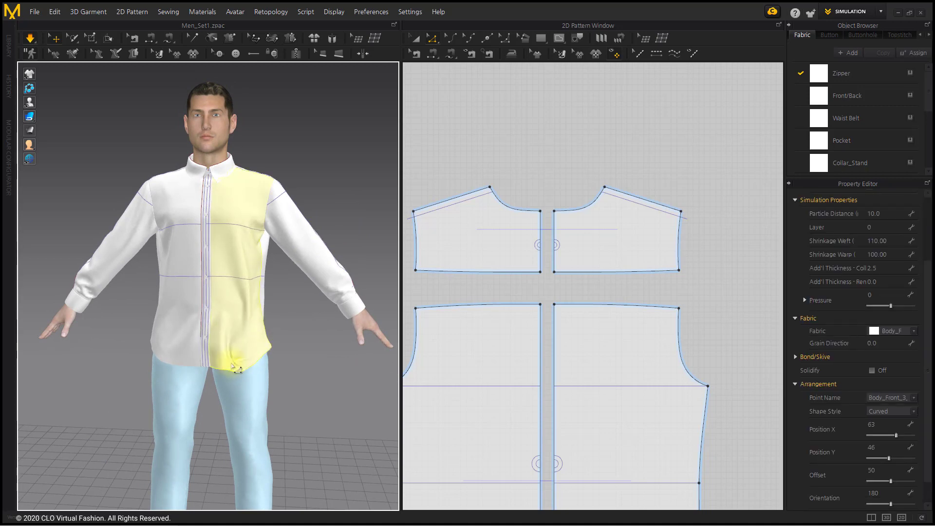
click(456, 150)
Select all the shirt pattern pieces, leaving out the trousers, and set their weft shrinkage to 100
click(416, 37)
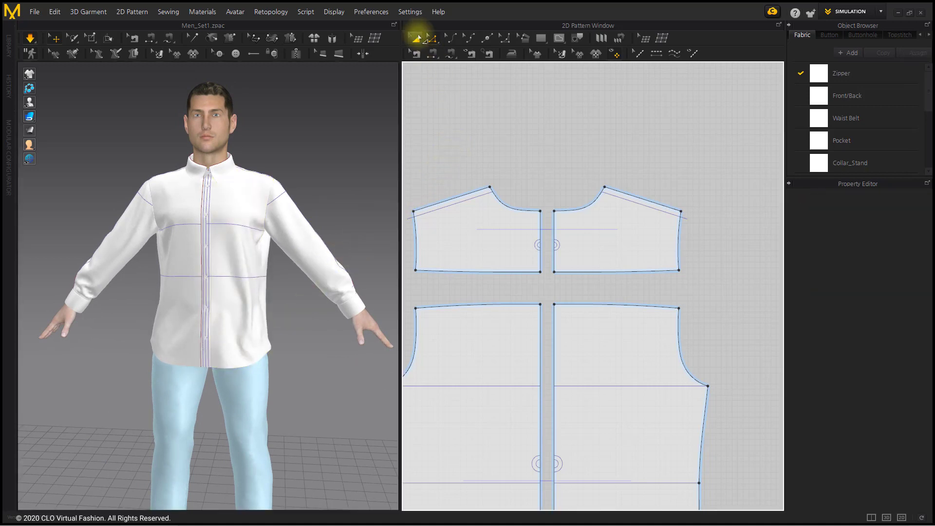
scroll(533, 298, down, 3)
scroll(534, 300, down, 5)
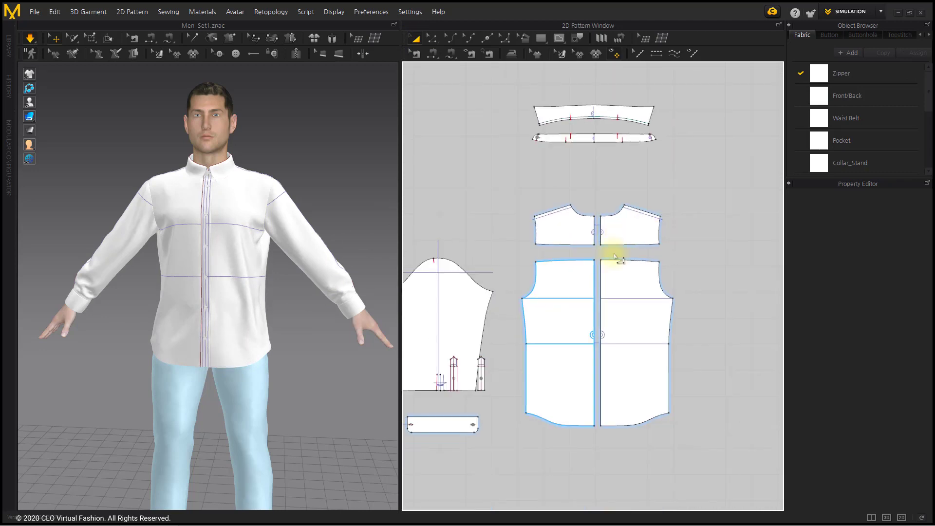
scroll(669, 306, down, 2)
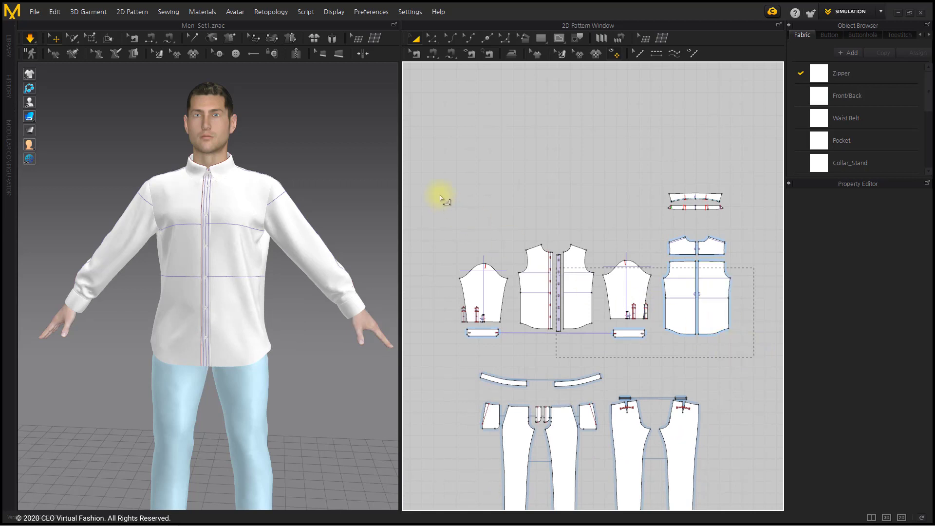
drag(414, 163, 415, 164)
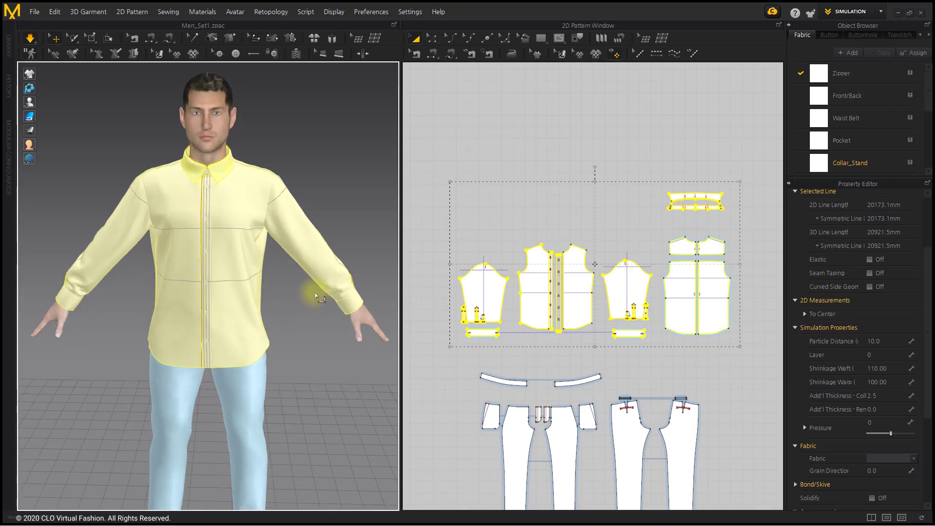
click(896, 369)
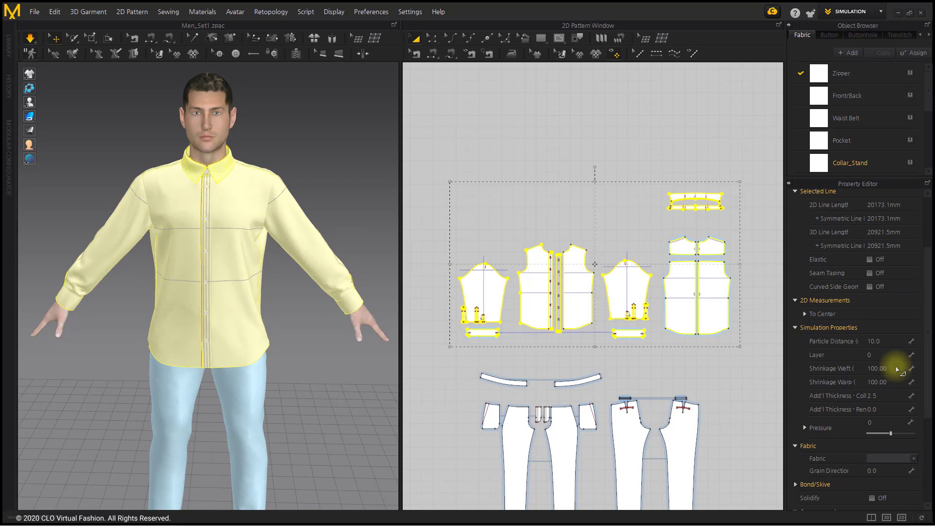
Reduce the weft shrinkage of the selected shirt pieces to 90 and further to 80 to tighten the fit
click(896, 368)
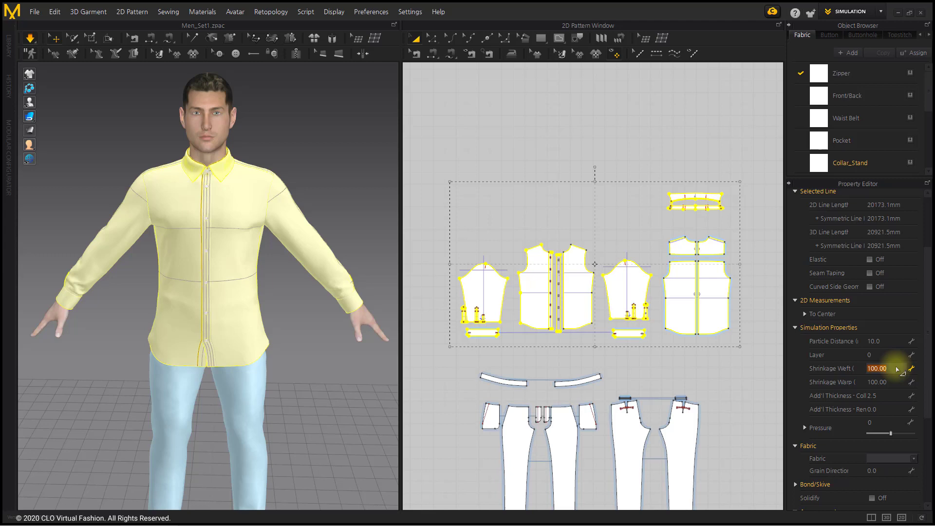
text(90)
key(Return)
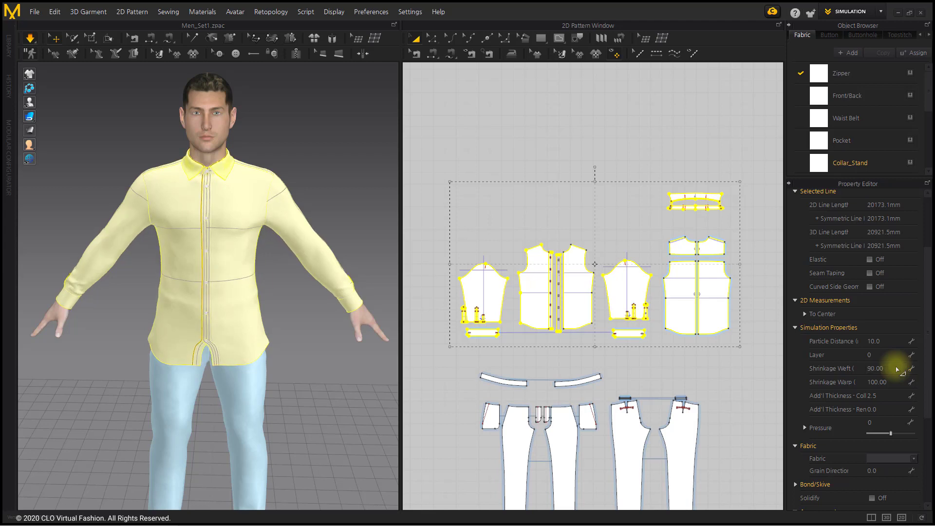
double_click(897, 369)
text(80)
key(Return)
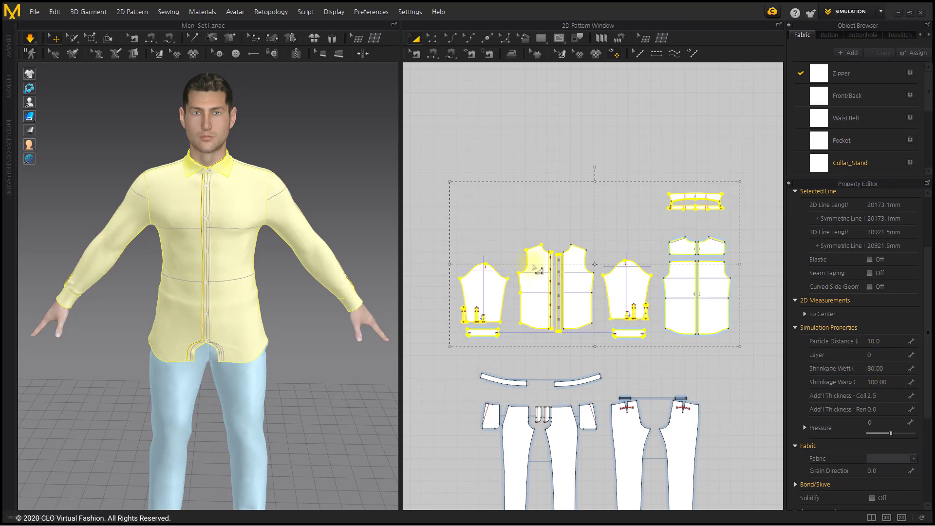
Stop the simulation and freeze all the selected shirt patterns on the avatar
click(29, 38)
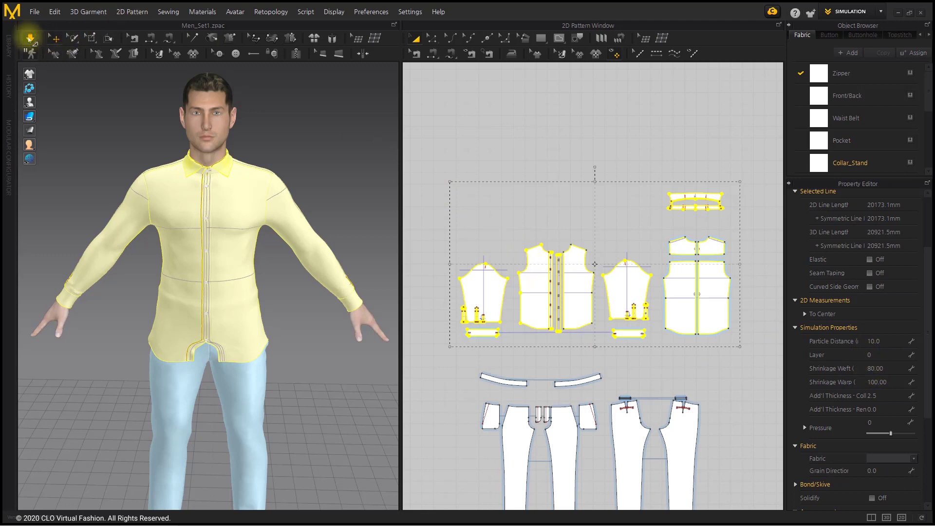
right_click(226, 197)
click(262, 97)
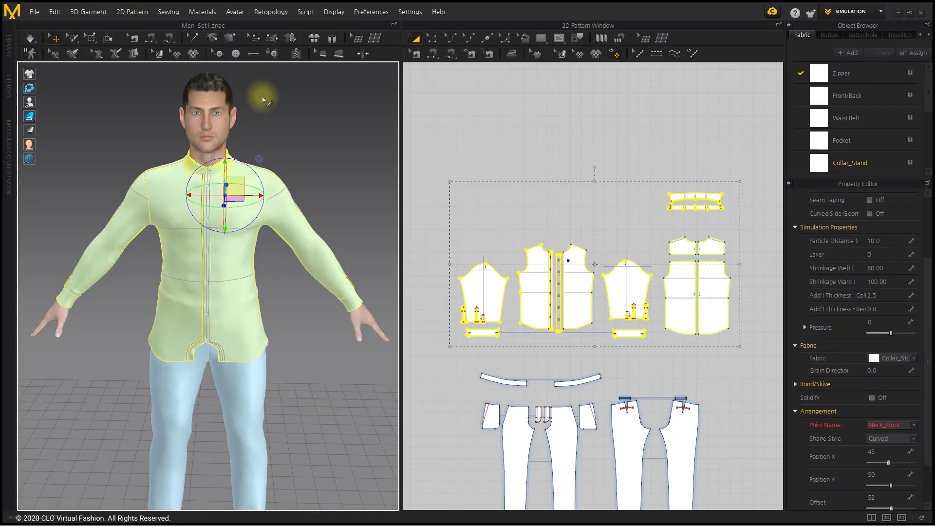
click(360, 143)
scroll(632, 277, down, 4)
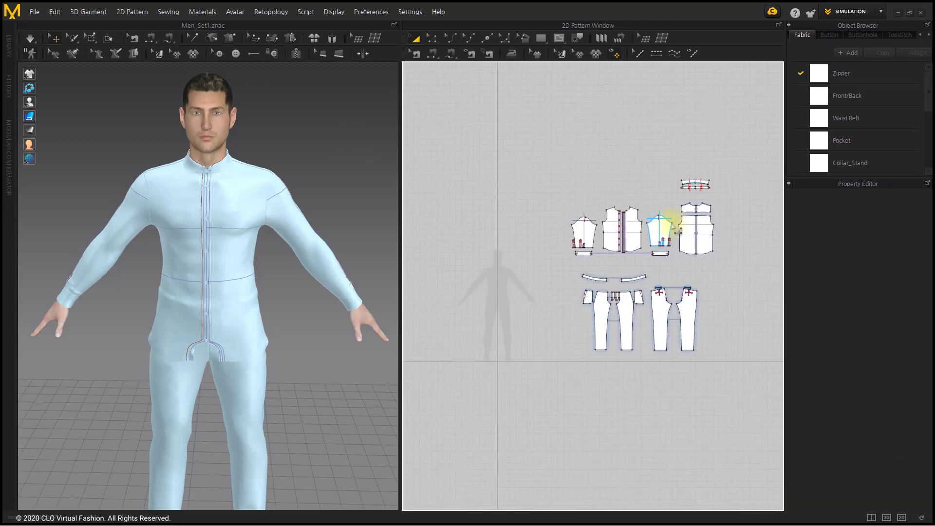
scroll(535, 251, up, 8)
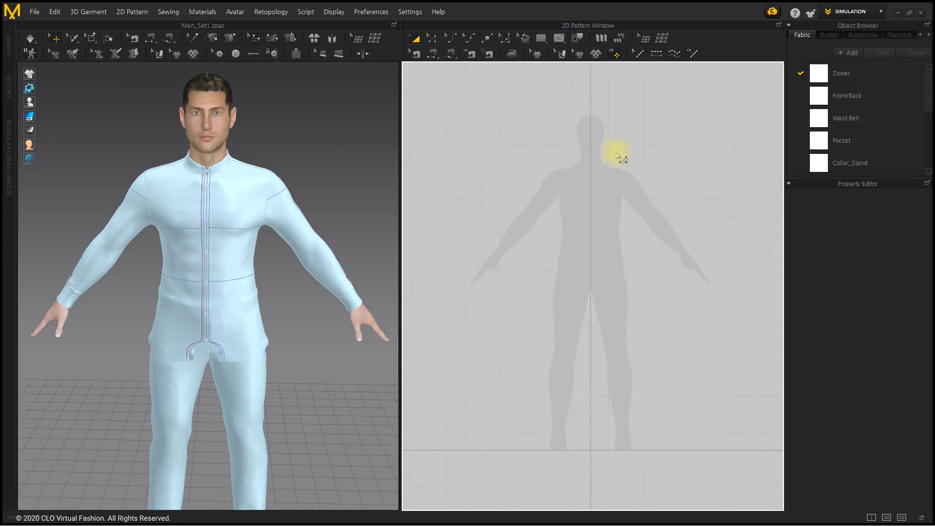